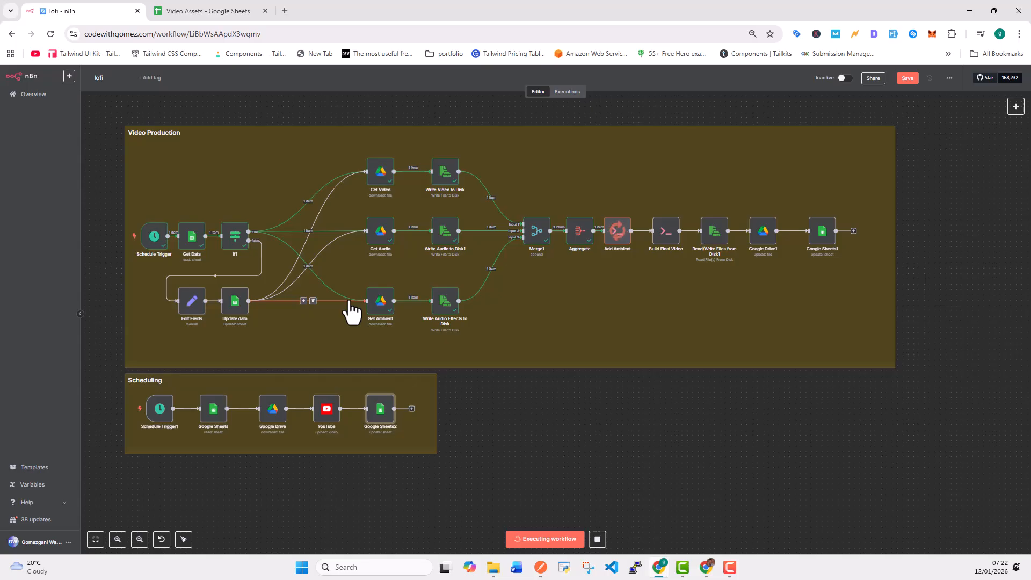
# Examine the Schedule Trigger node's interval settings and the available trigger interval options.
pyautogui.click(706, 567)
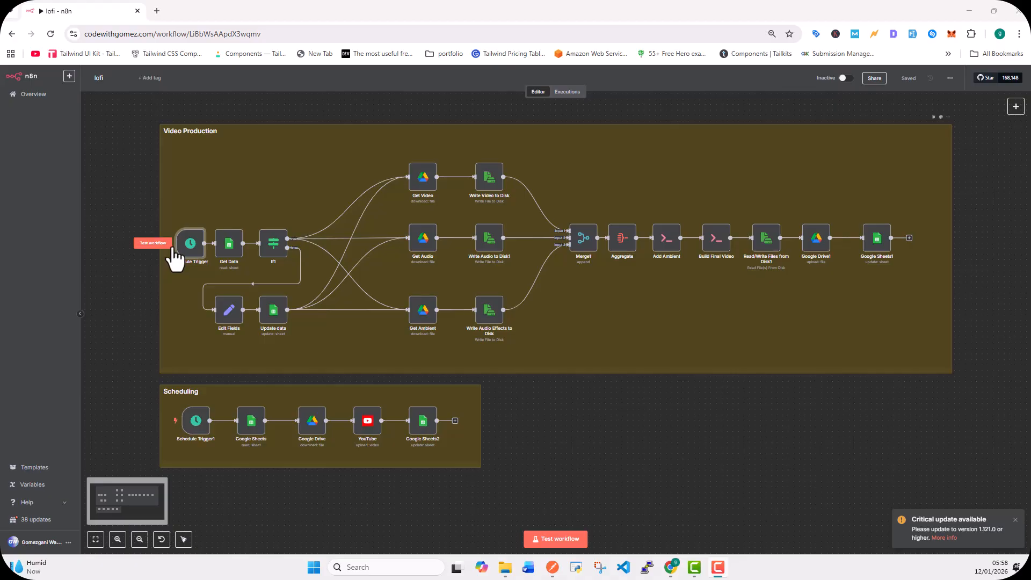
pyautogui.moveTo(182, 263)
pyautogui.doubleClick(195, 254)
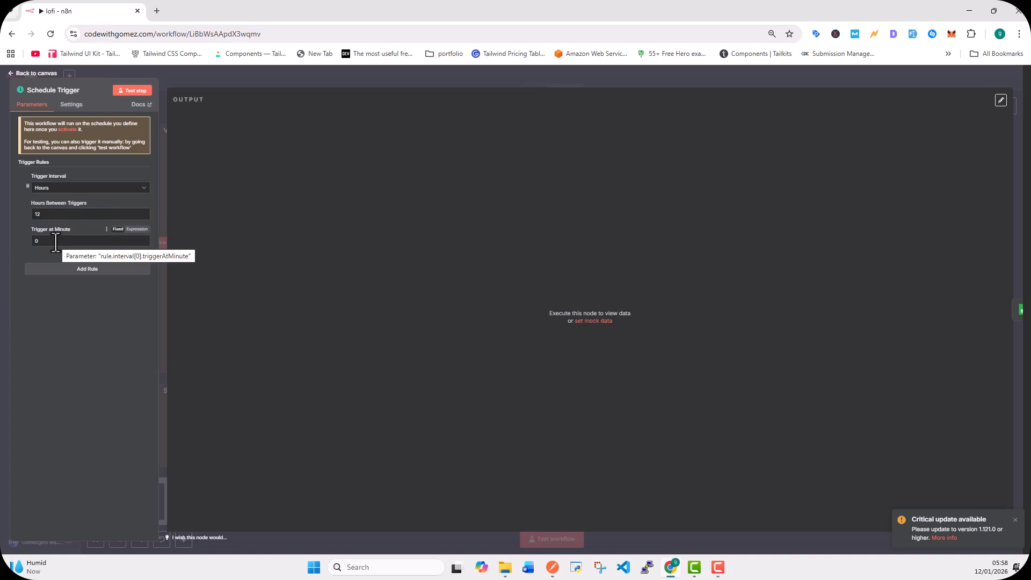
pyautogui.click(67, 189)
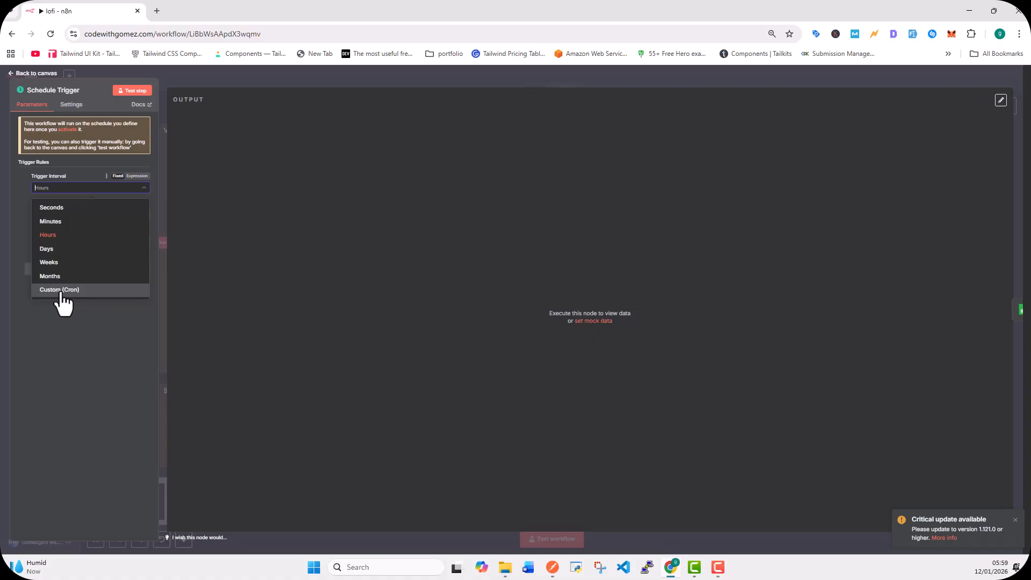
pyautogui.click(69, 335)
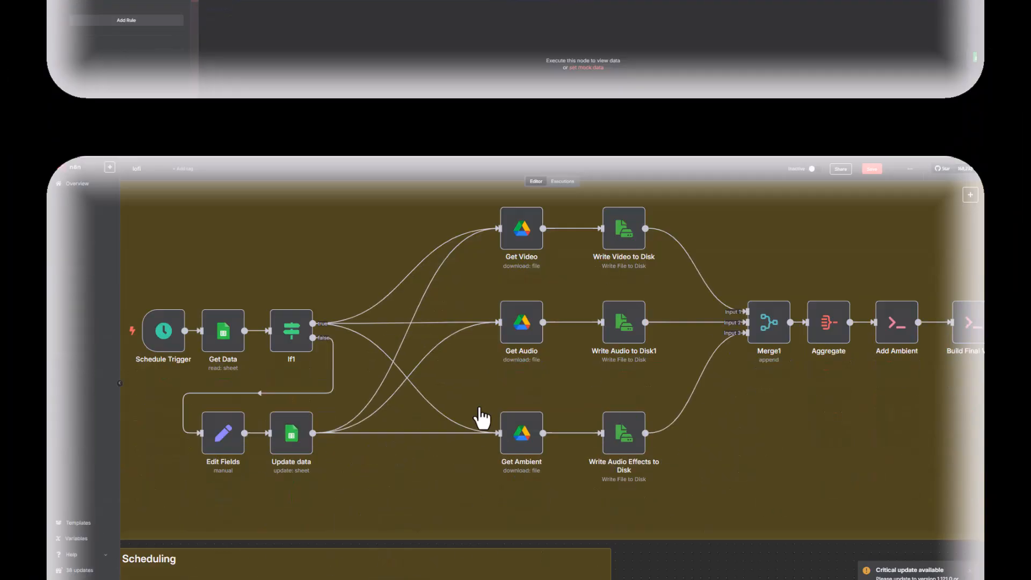
# Test the Get Data node and check the Status column in the Video Assets spreadsheet.
pyautogui.doubleClick(222, 329)
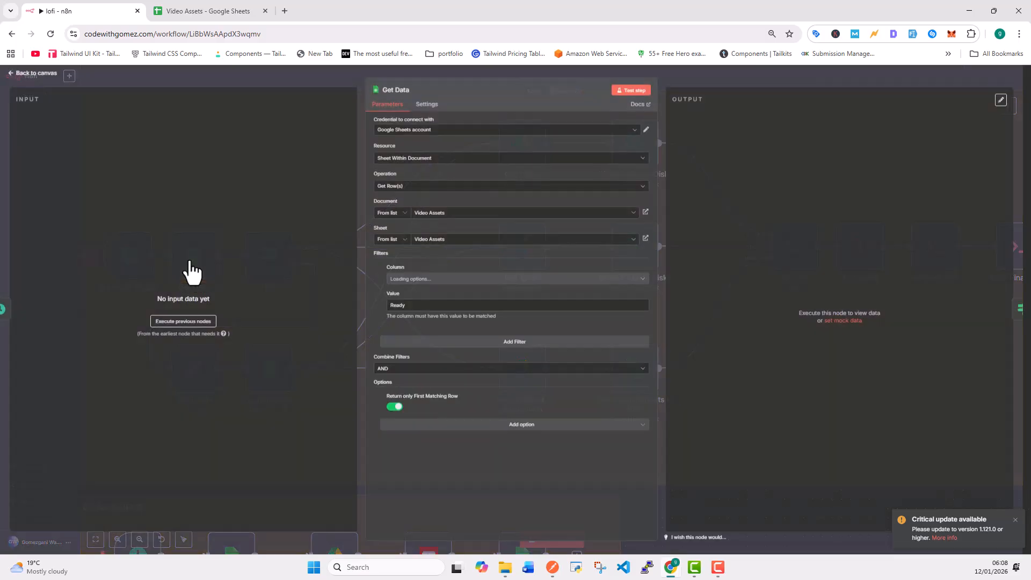
pyautogui.click(629, 91)
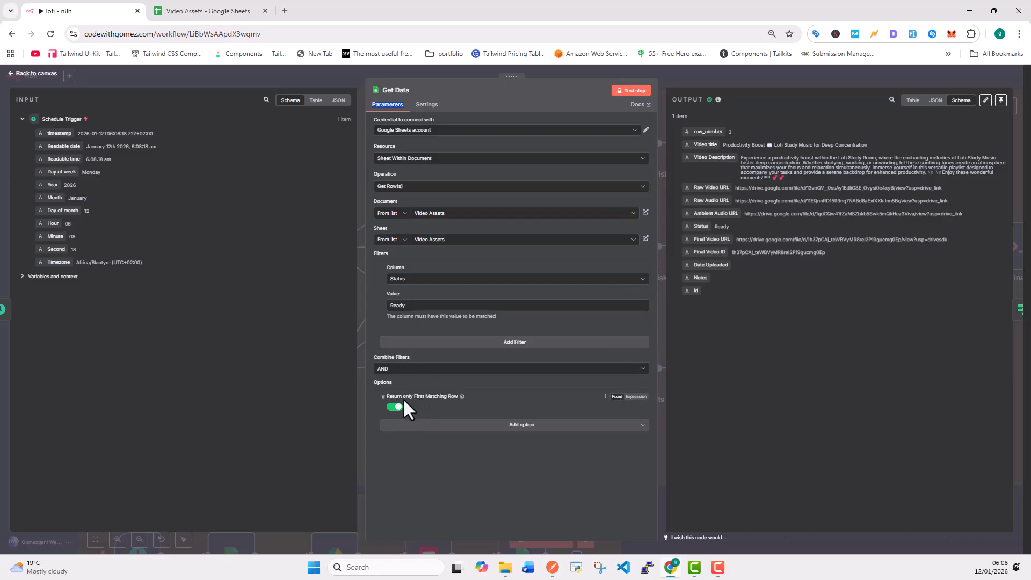
pyautogui.click(196, 11)
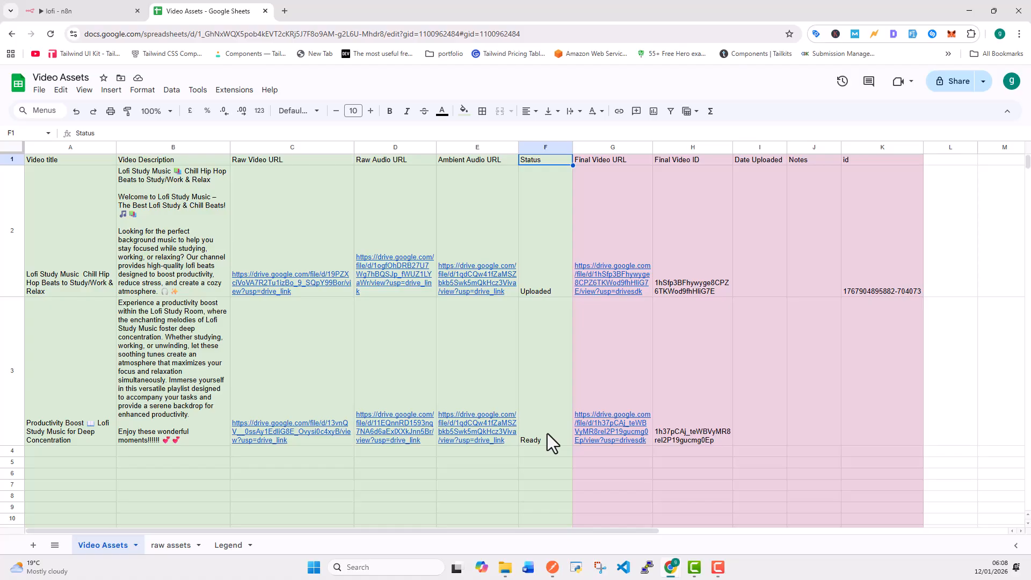
pyautogui.click(36, 5)
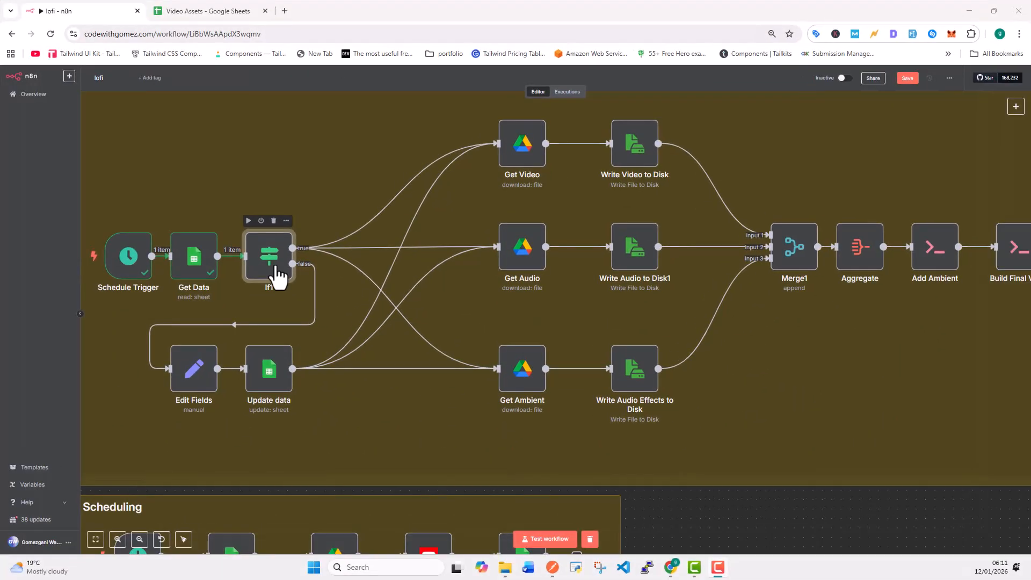
# Review the If1 node's id condition and test the node.
pyautogui.doubleClick(270, 265)
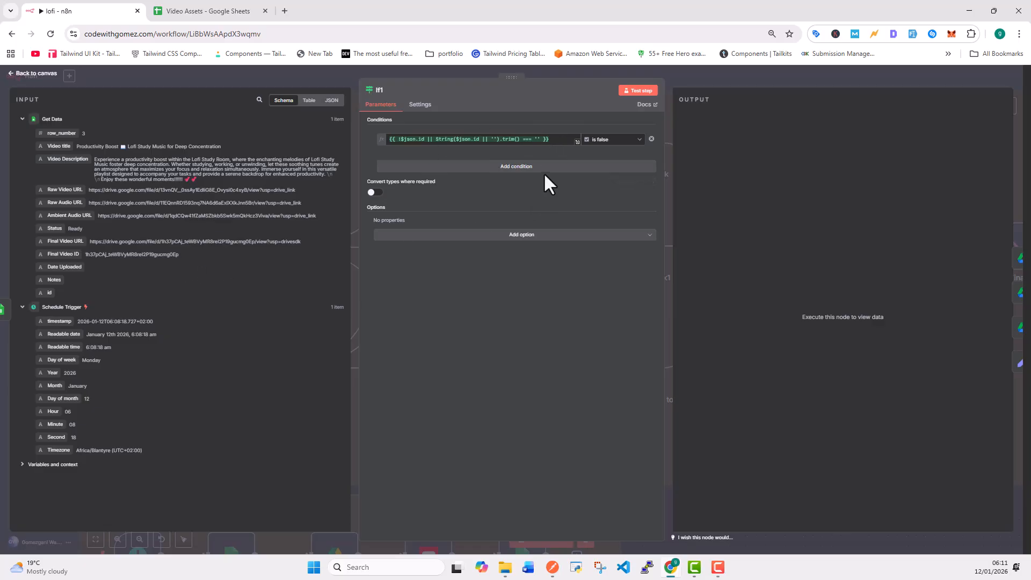
pyautogui.click(41, 76)
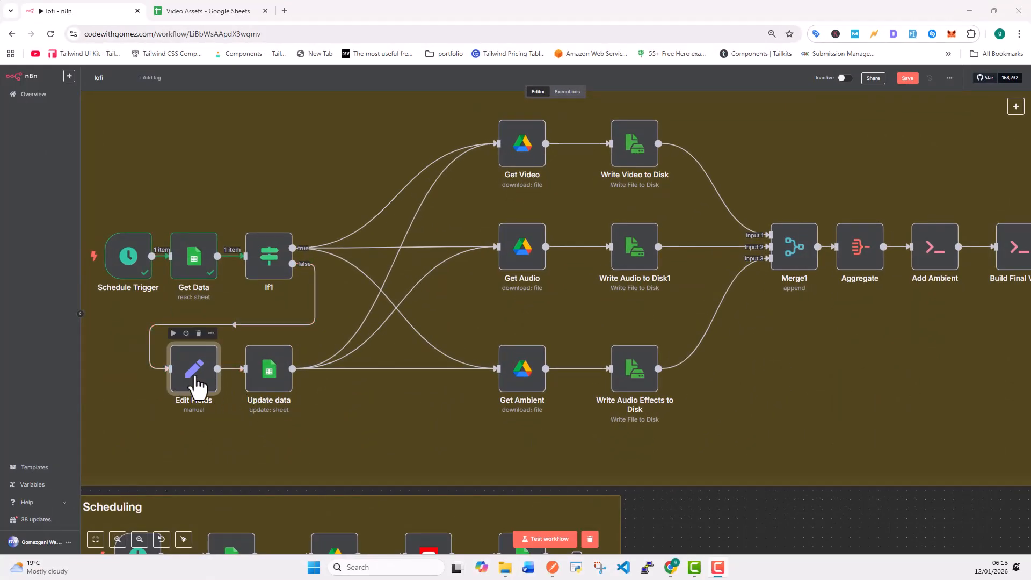
pyautogui.doubleClick(271, 271)
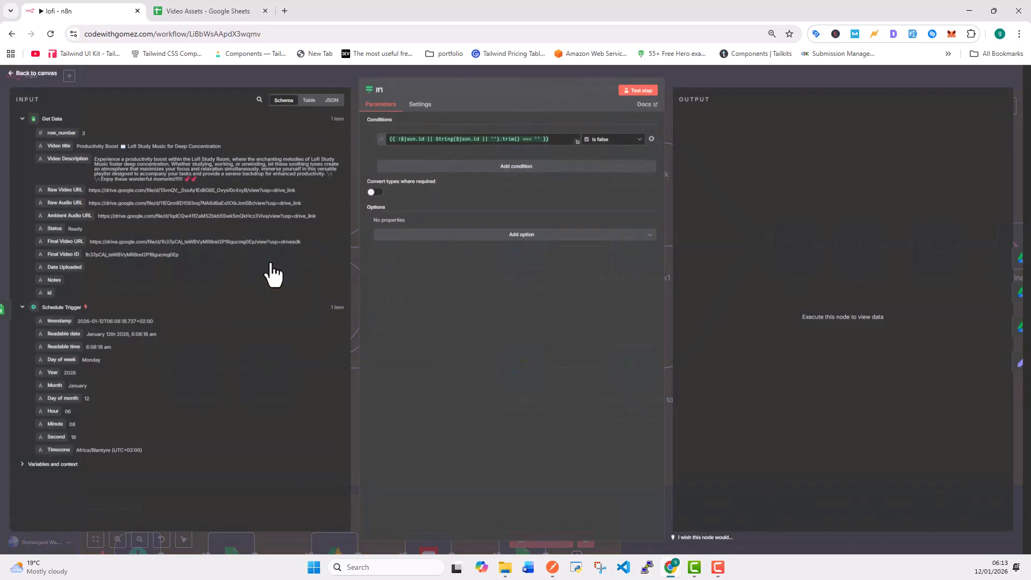
pyautogui.click(647, 90)
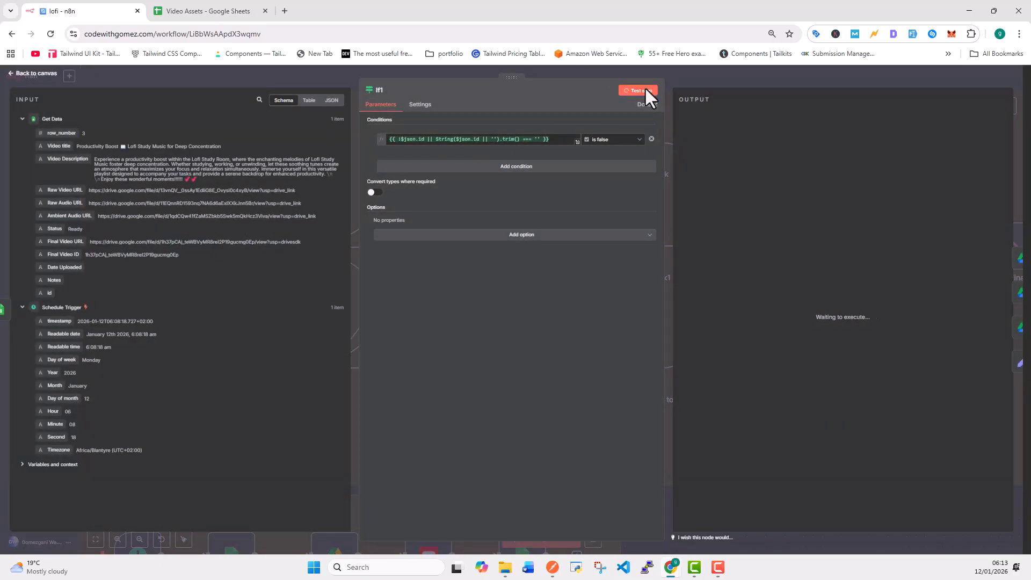
pyautogui.press('Escape')
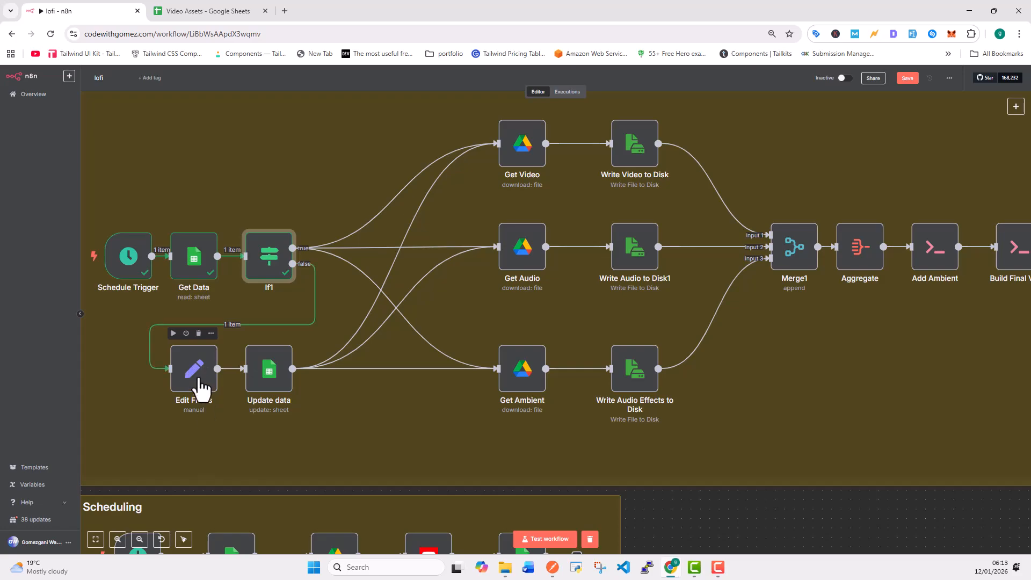
# Test the Edit Fields node to generate the updated_id value and inspect its output.
pyautogui.doubleClick(199, 383)
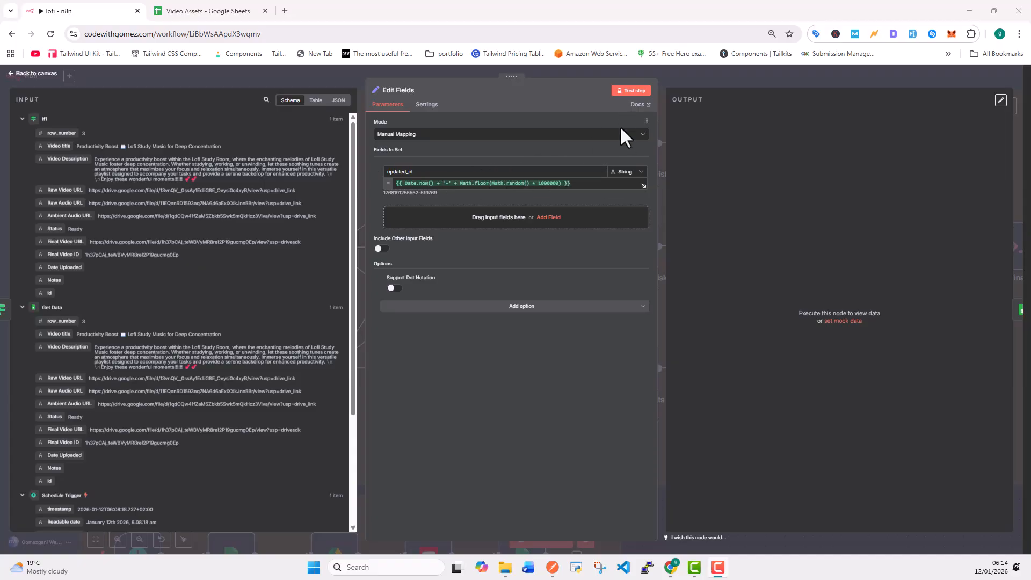
pyautogui.click(634, 90)
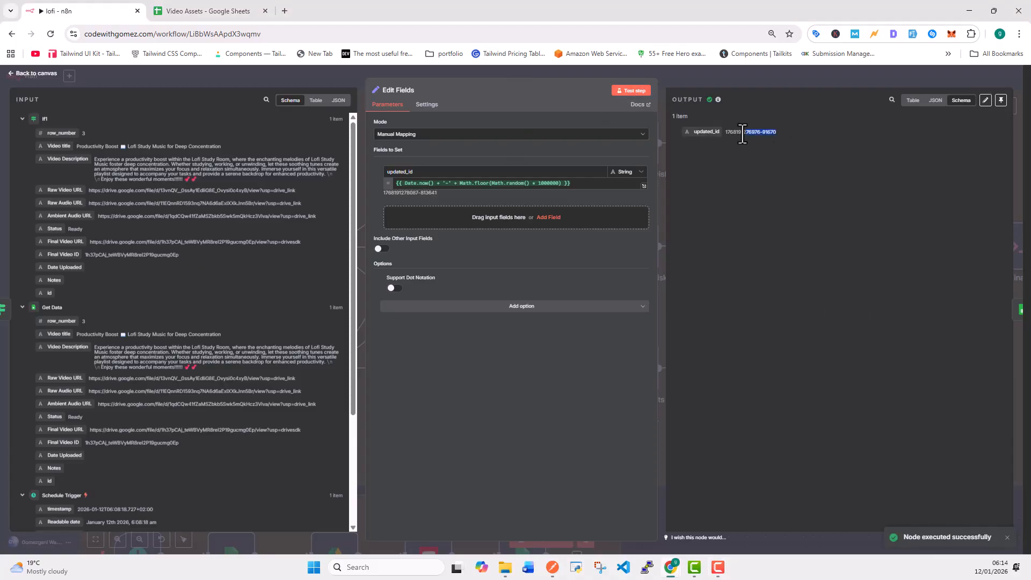
pyautogui.moveTo(743, 133); pyautogui.dragTo(735, 136)
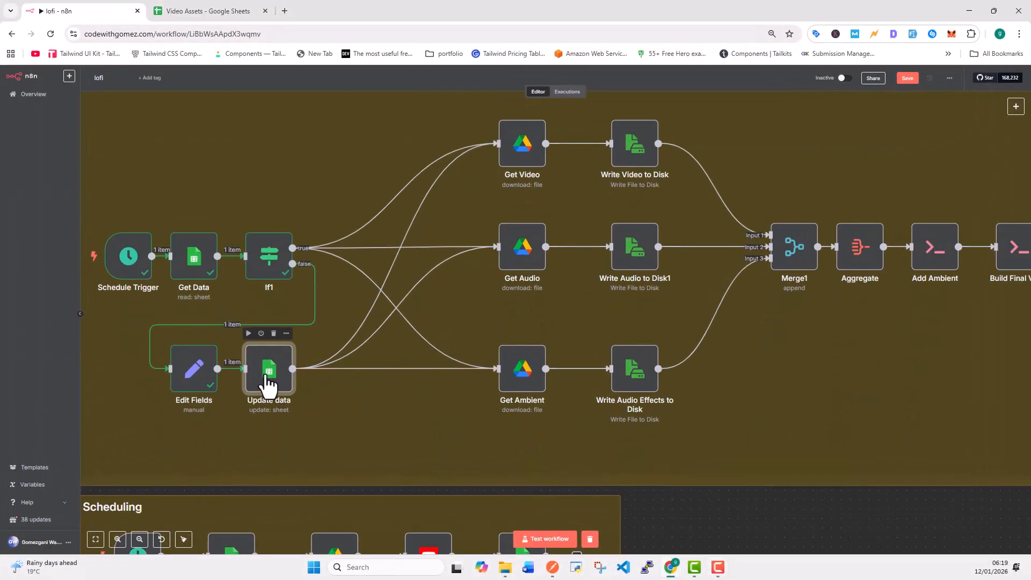
# Check the Update data node's column-to-match options and test the node to write the generated id to the sheet.
pyautogui.doubleClick(268, 370)
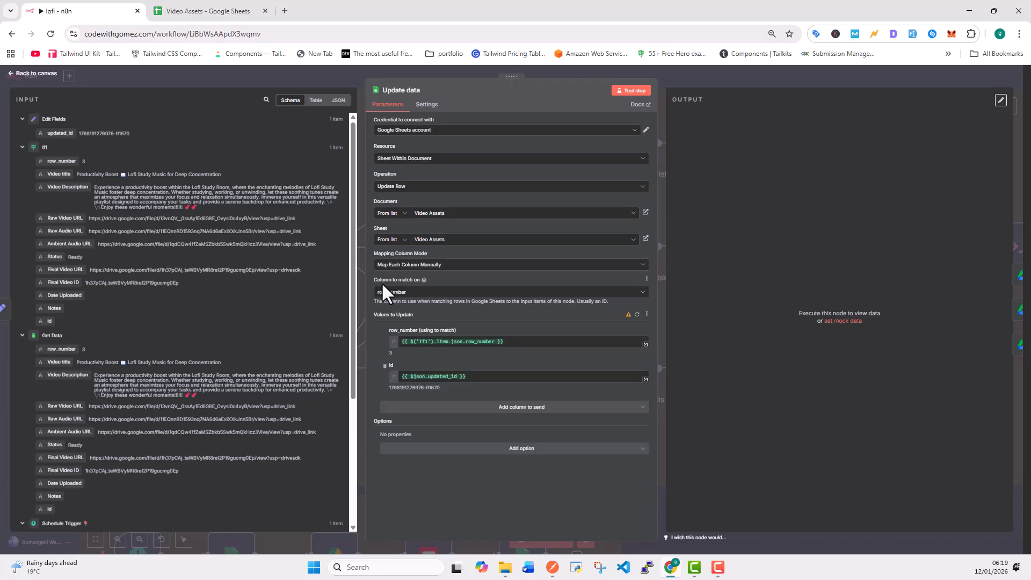
pyautogui.click(438, 291)
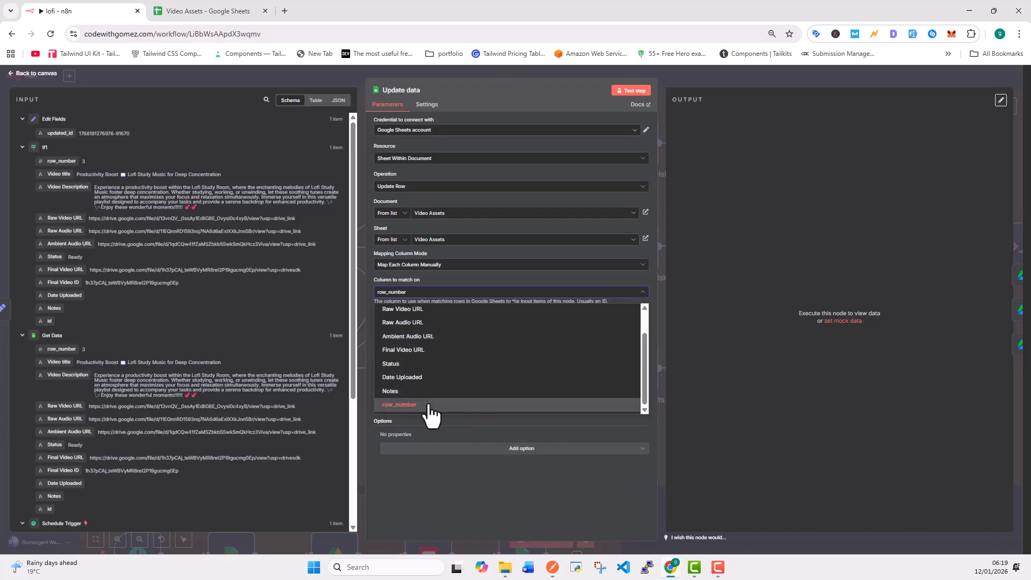
pyautogui.click(430, 291)
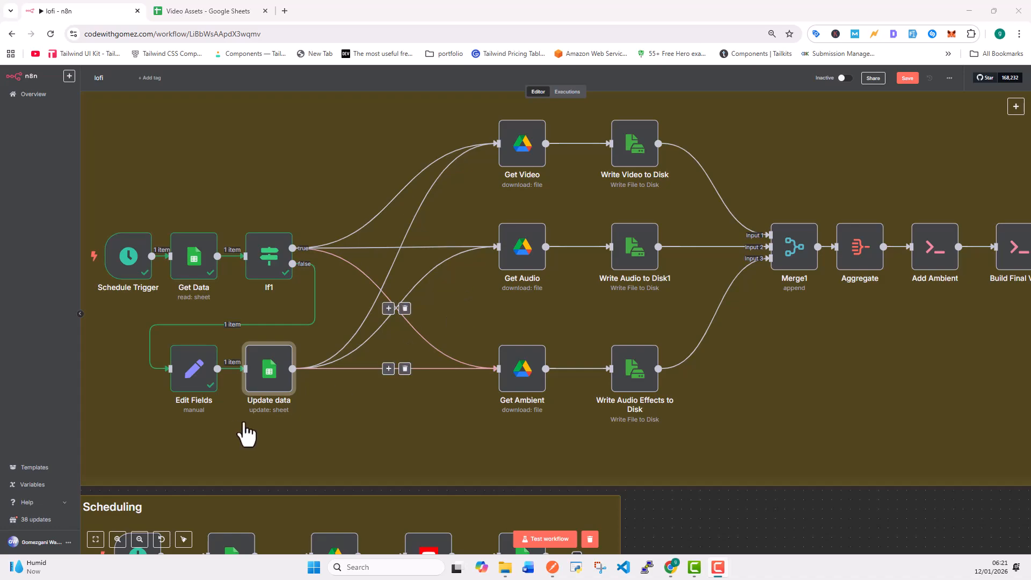
pyautogui.doubleClick(270, 382)
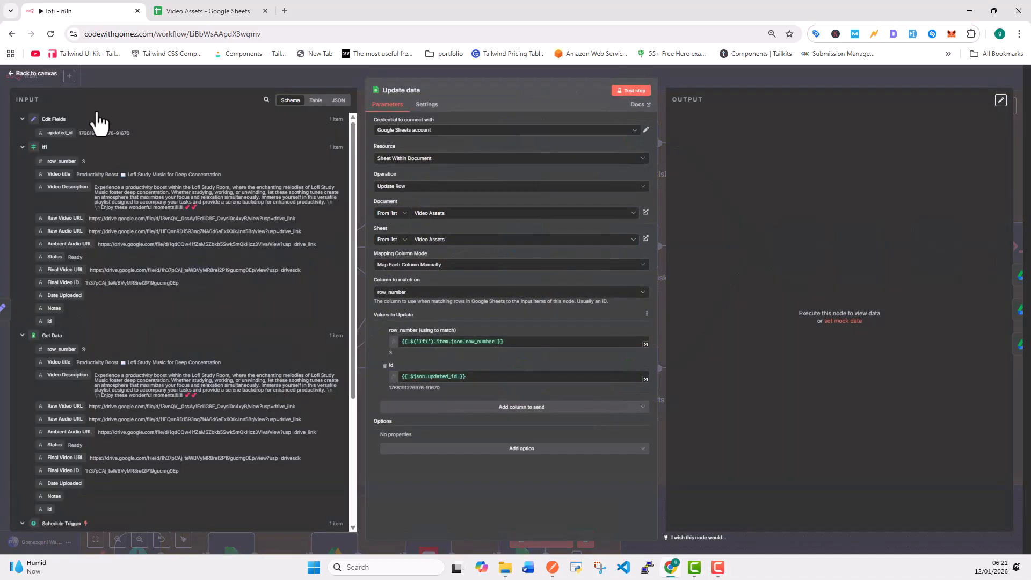
pyautogui.click(632, 91)
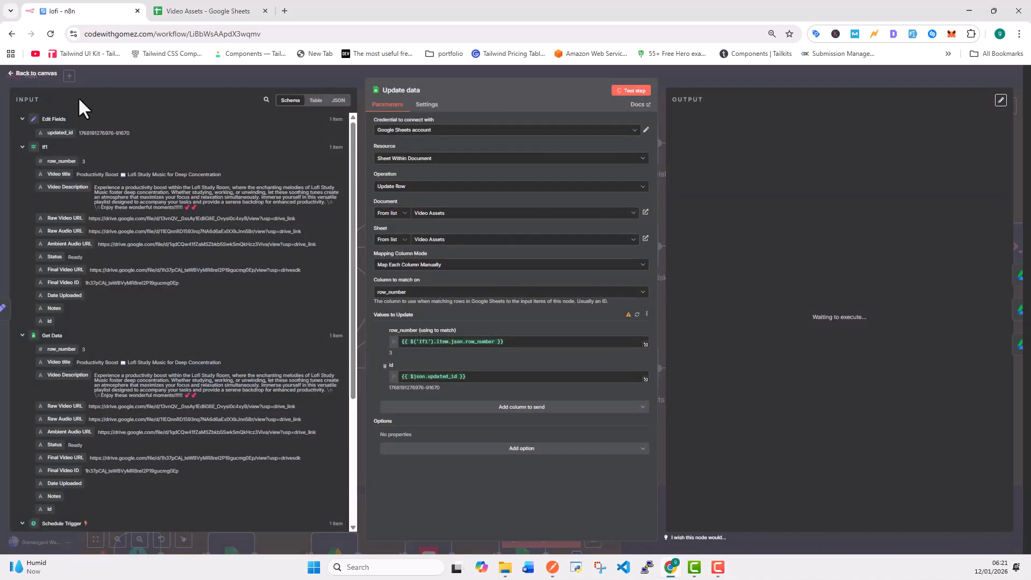
pyautogui.click(36, 74)
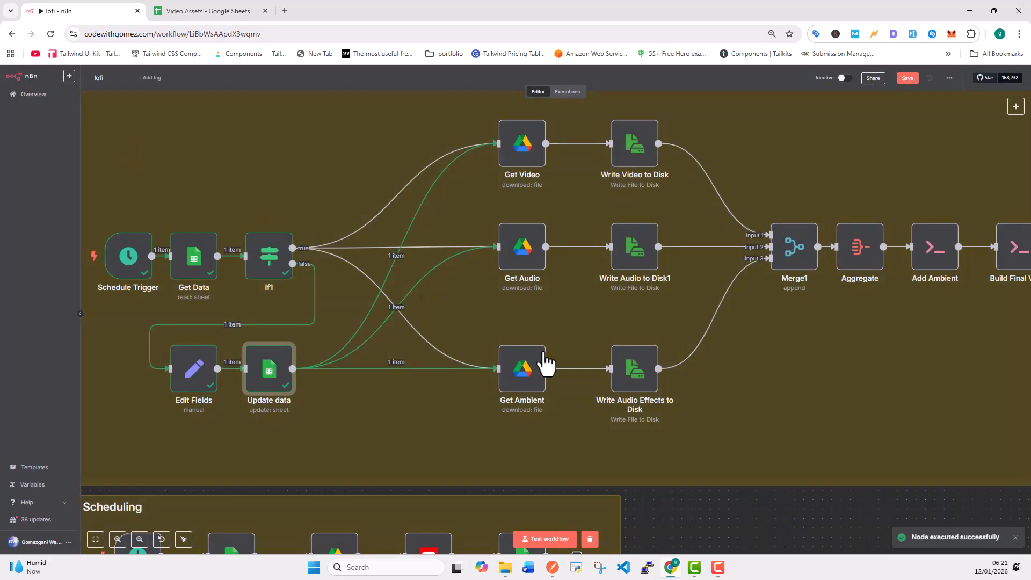
# Preview the Raw Video URL links in the Video Assets spreadsheet and test the Get Video node to download the raw video.
pyautogui.doubleClick(519, 152)
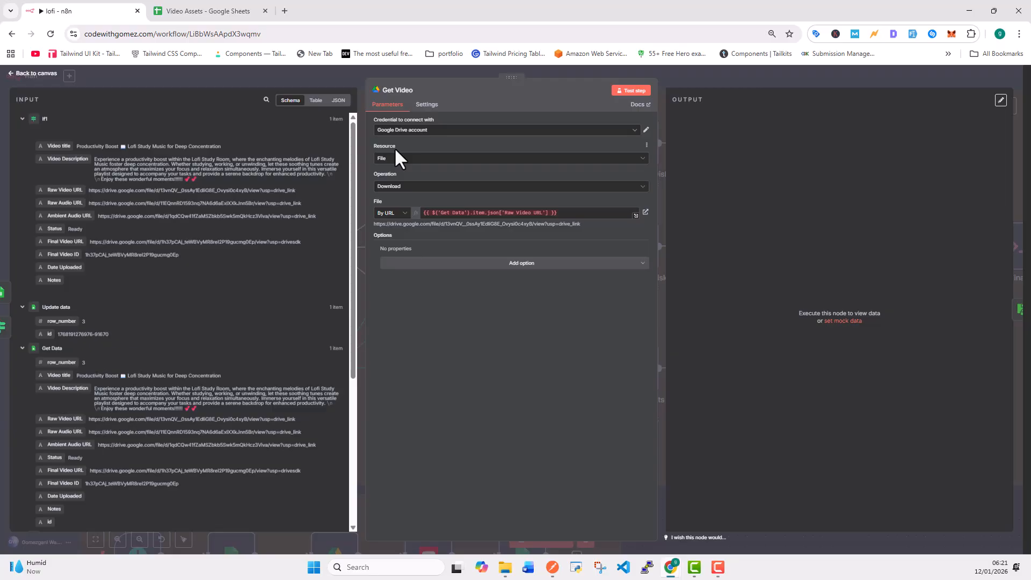
pyautogui.moveTo(452, 213)
pyautogui.moveTo(484, 213)
pyautogui.click(208, 10)
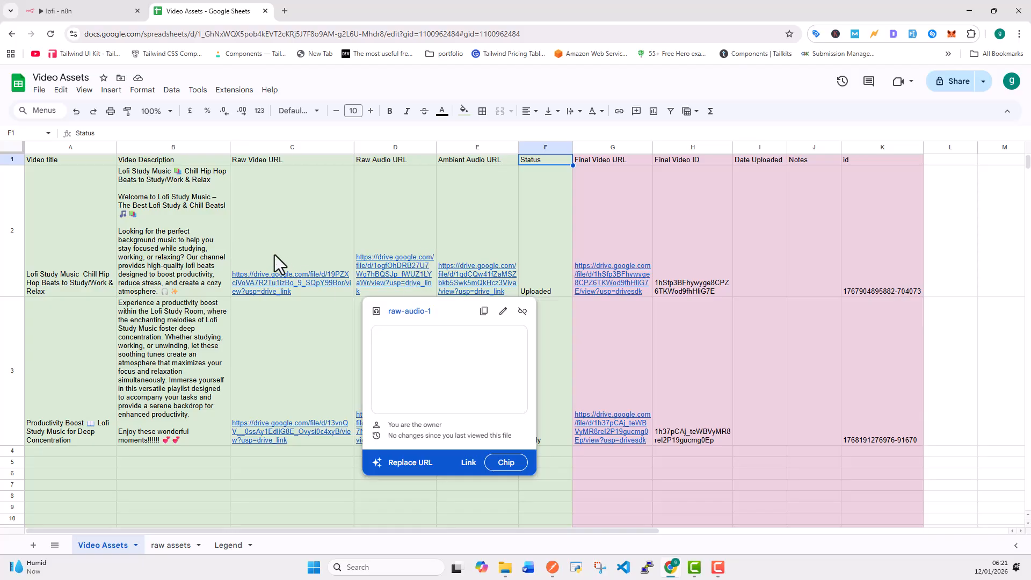
pyautogui.click(285, 266)
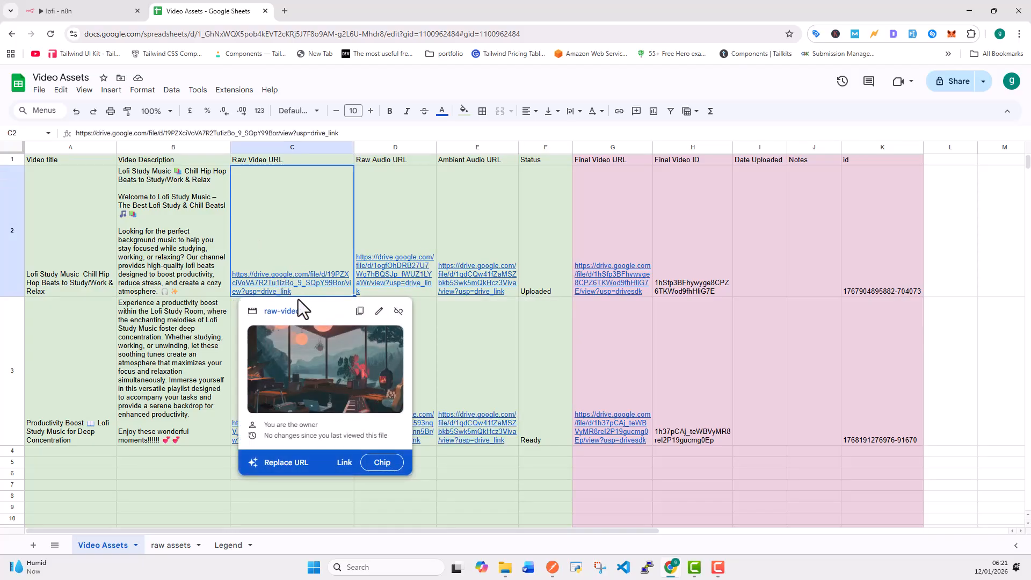
pyautogui.click(347, 526)
pyautogui.scroll(-2, 295, 410)
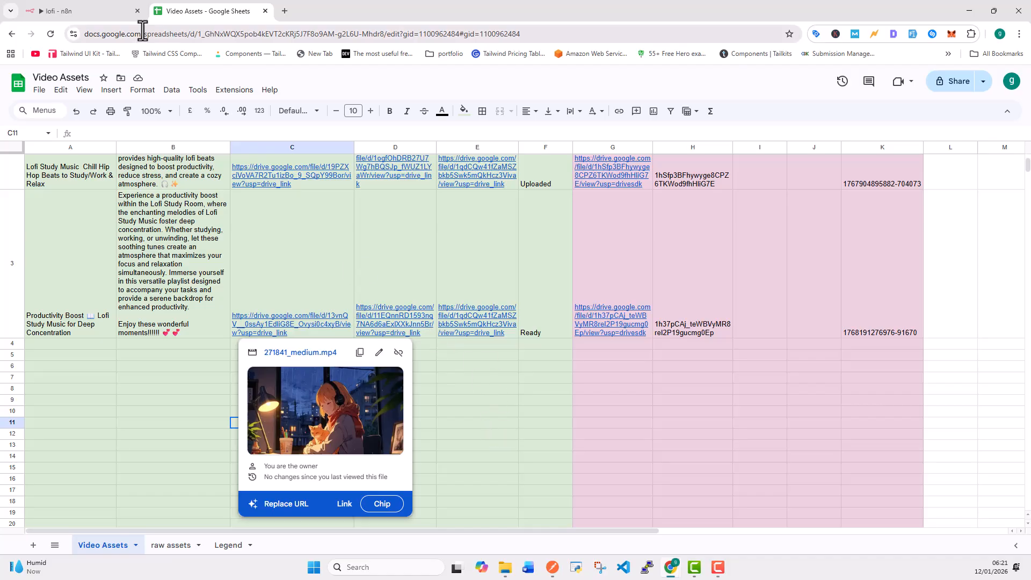
pyautogui.click(99, 12)
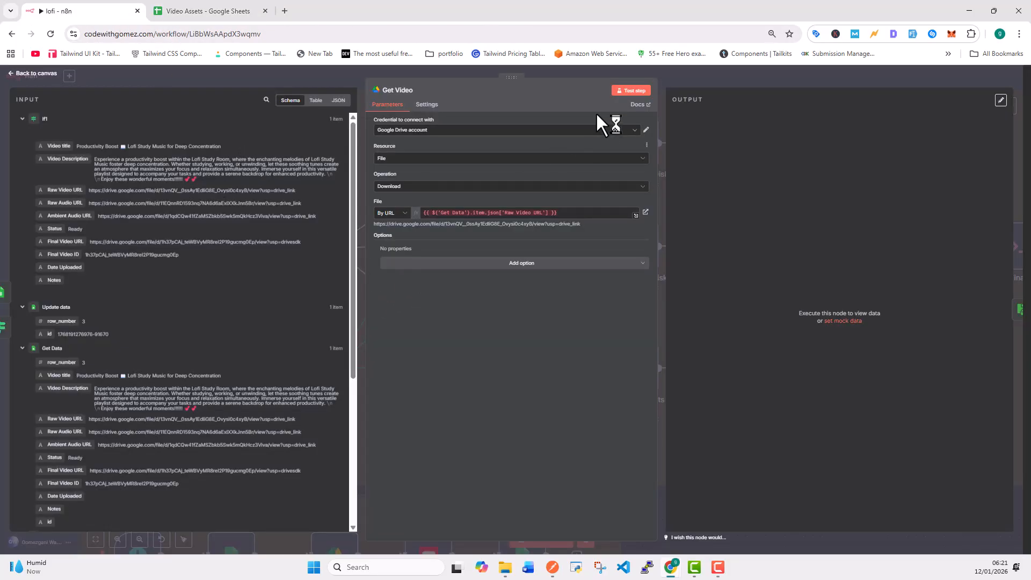
pyautogui.click(620, 92)
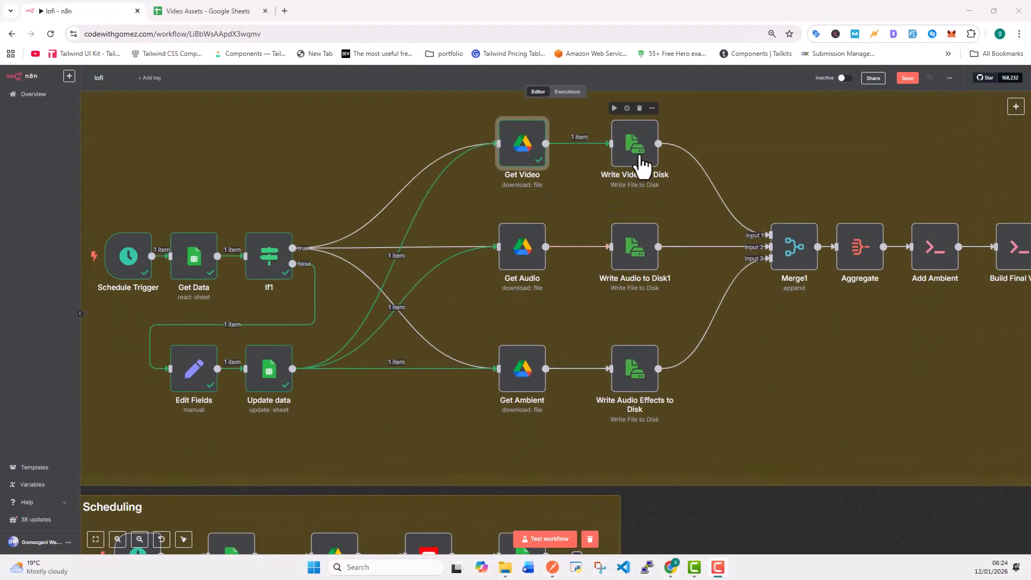
# Test the Write Video to Disk node and run the Get Audio and Get Ambient branches.
pyautogui.click(639, 161)
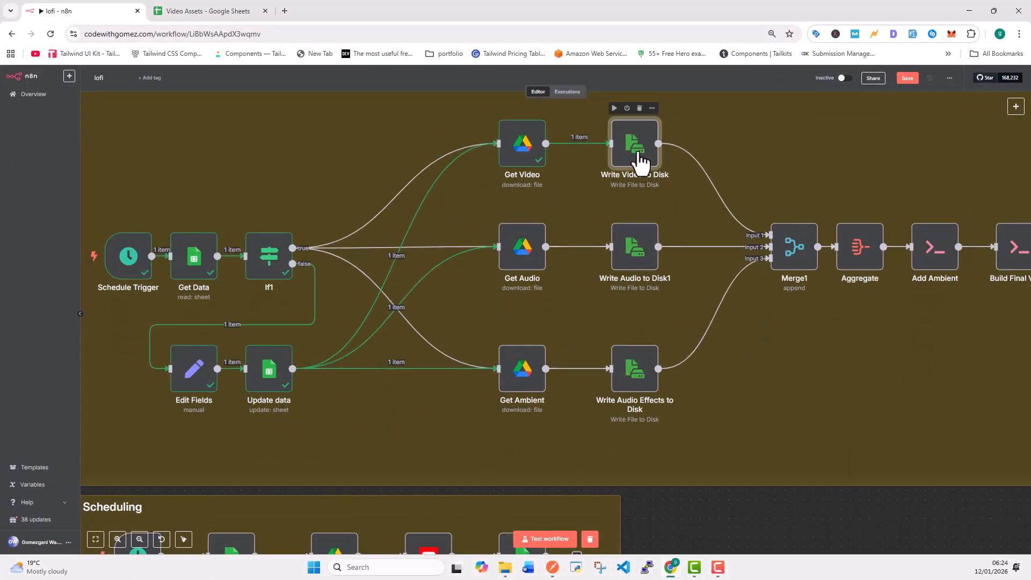
pyautogui.press('Return')
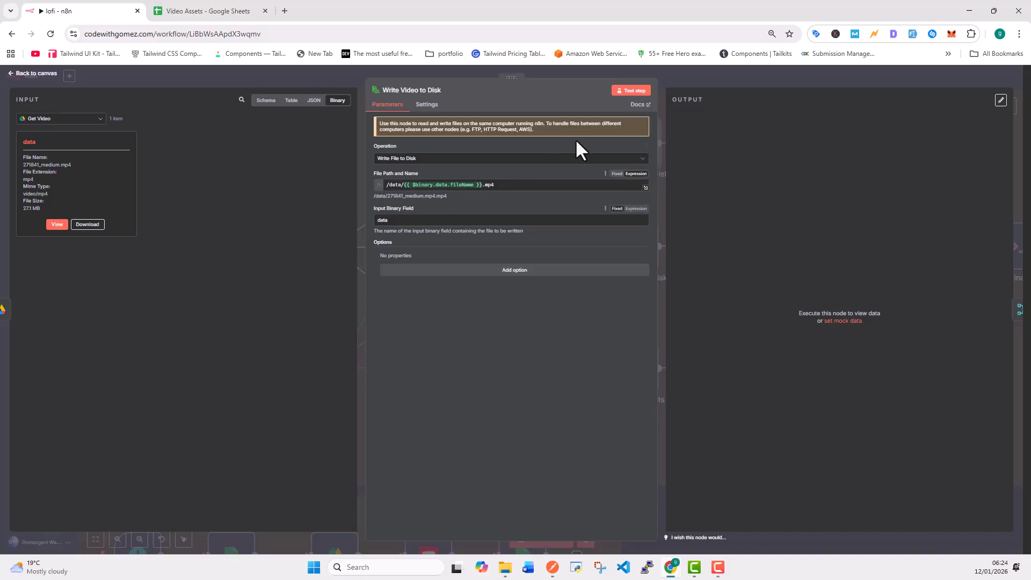
pyautogui.click(632, 91)
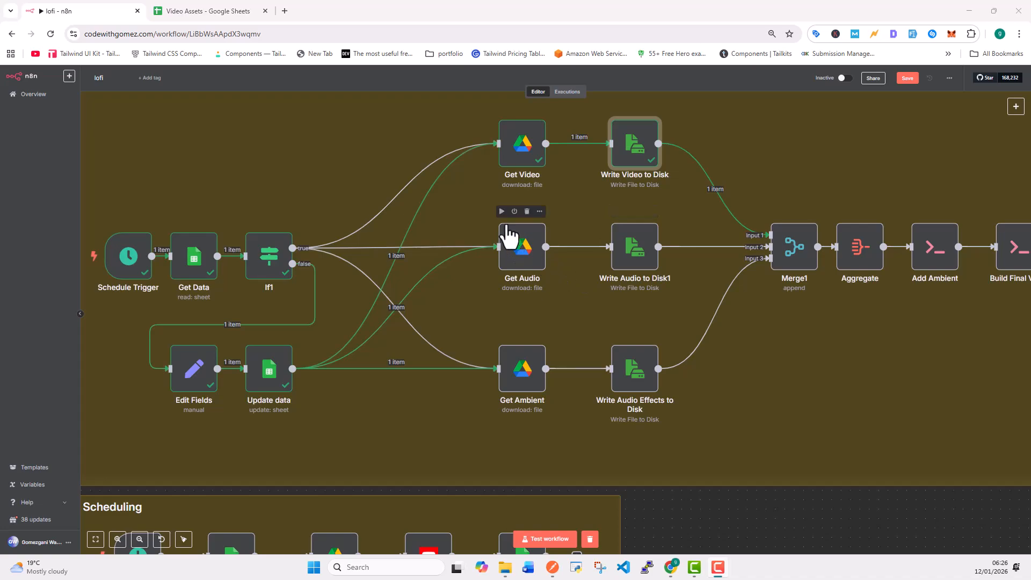
pyautogui.click(502, 211)
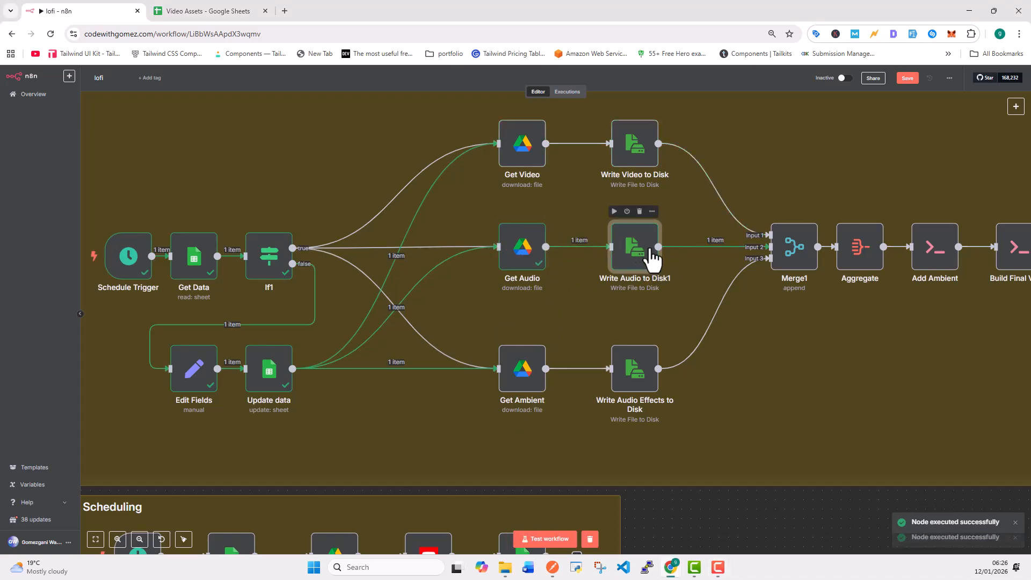
pyautogui.click(502, 332)
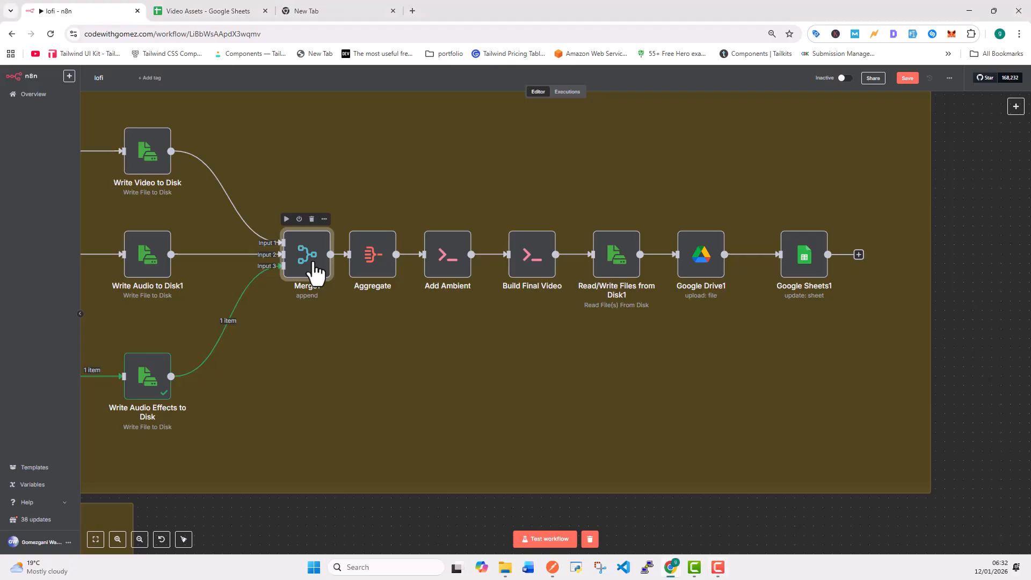
# Review the Merge1 node's mode and number of inputs.
pyautogui.doubleClick(314, 269)
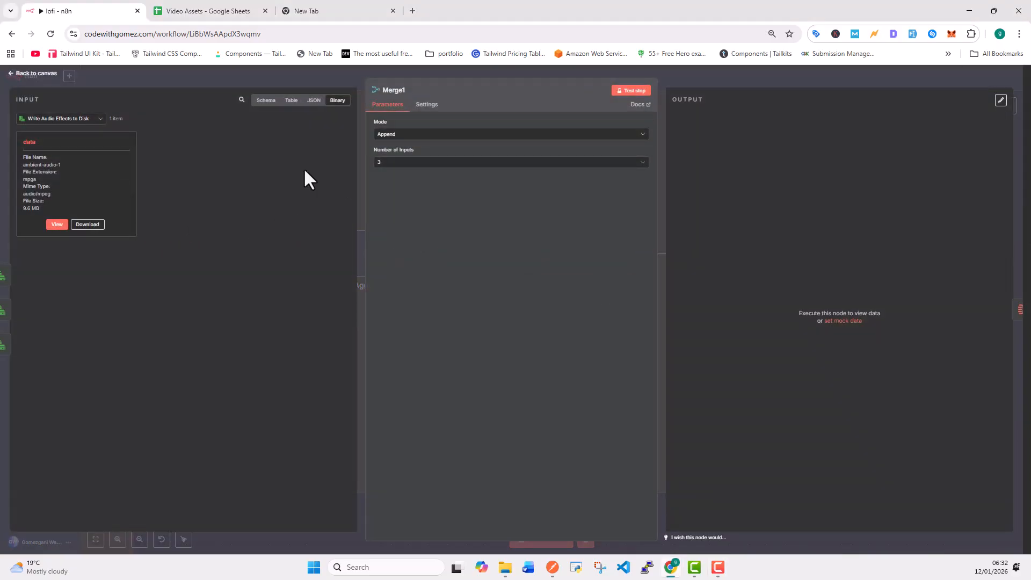
pyautogui.click(39, 74)
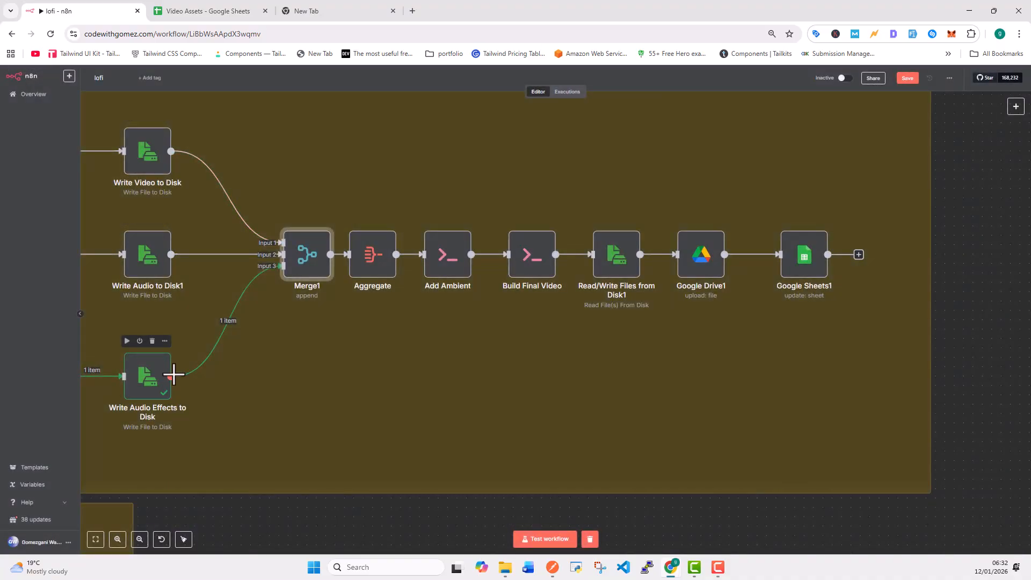
# Test the Merge1 node to append the video, audio and ambient file inputs.
pyautogui.doubleClick(302, 269)
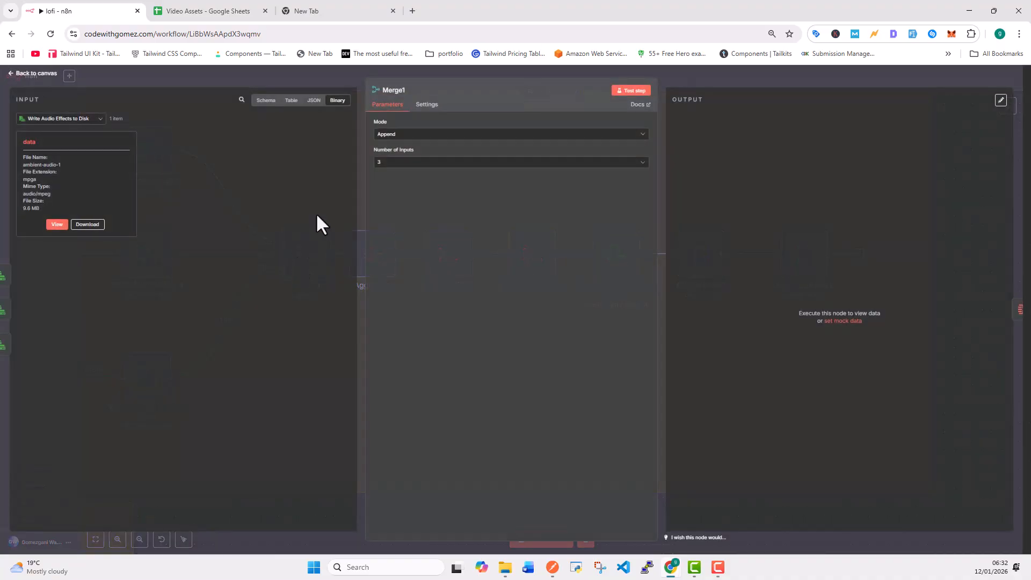
pyautogui.click(623, 92)
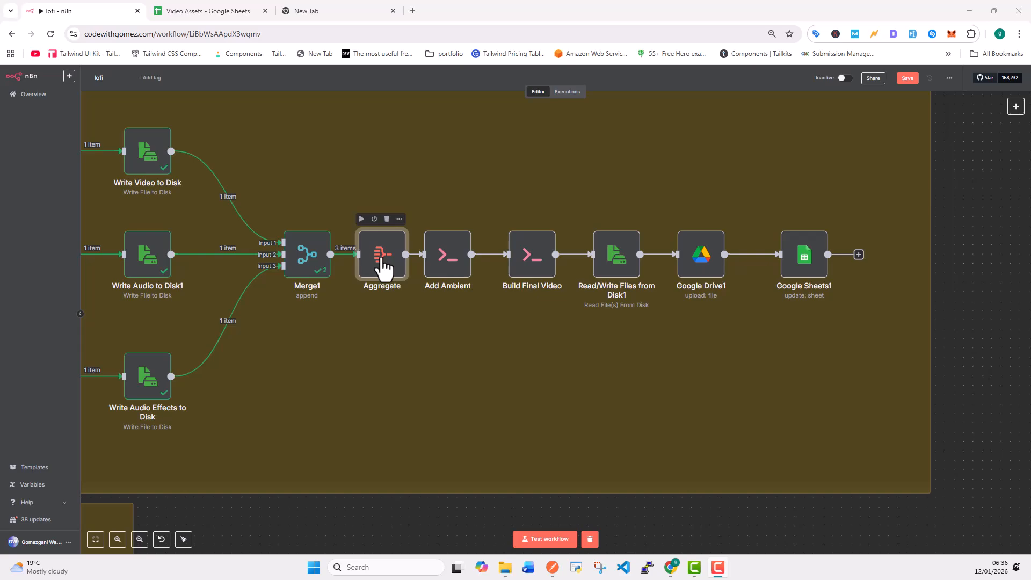
# Check the Aggregate node's mode, output field and include options, and test it with All Item Data output to the data field.
pyautogui.doubleClick(382, 266)
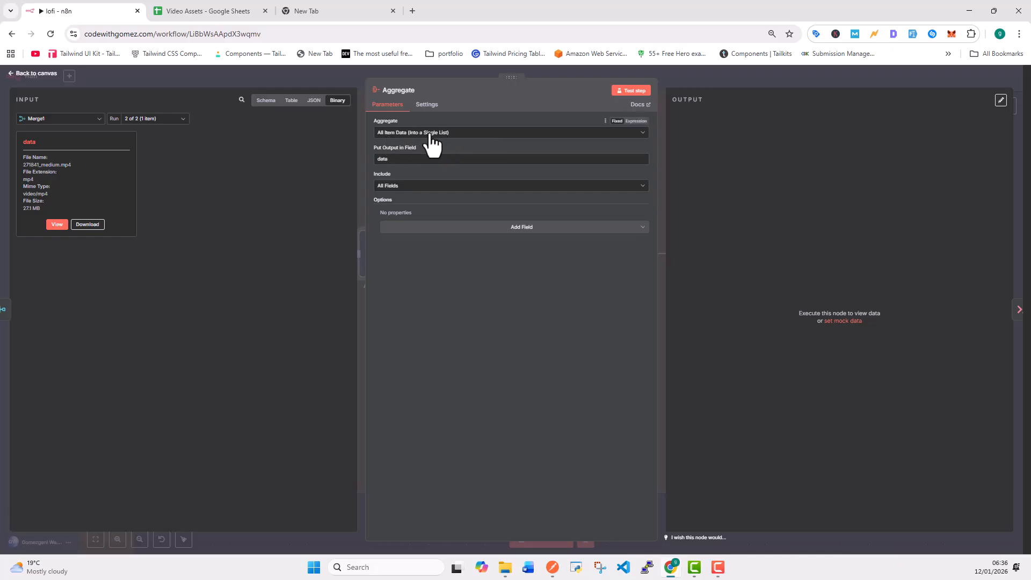
pyautogui.click(445, 134)
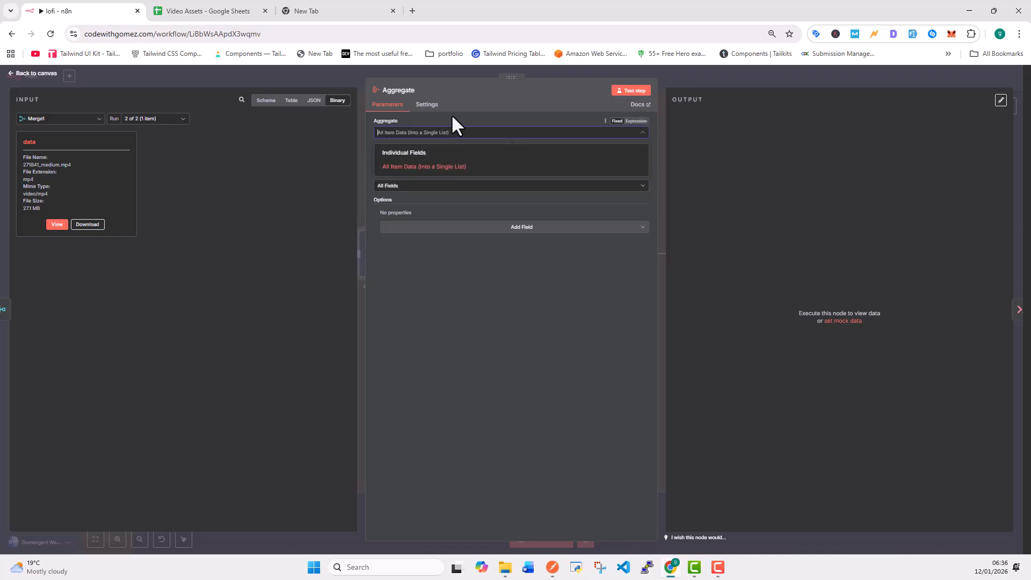
pyautogui.click(451, 113)
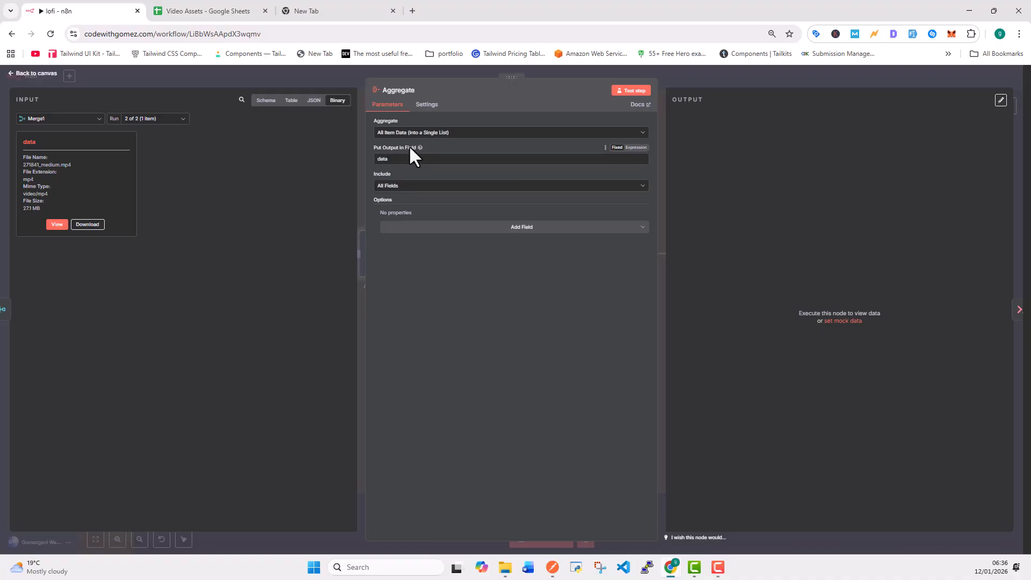
pyautogui.moveTo(394, 159); pyautogui.dragTo(368, 159)
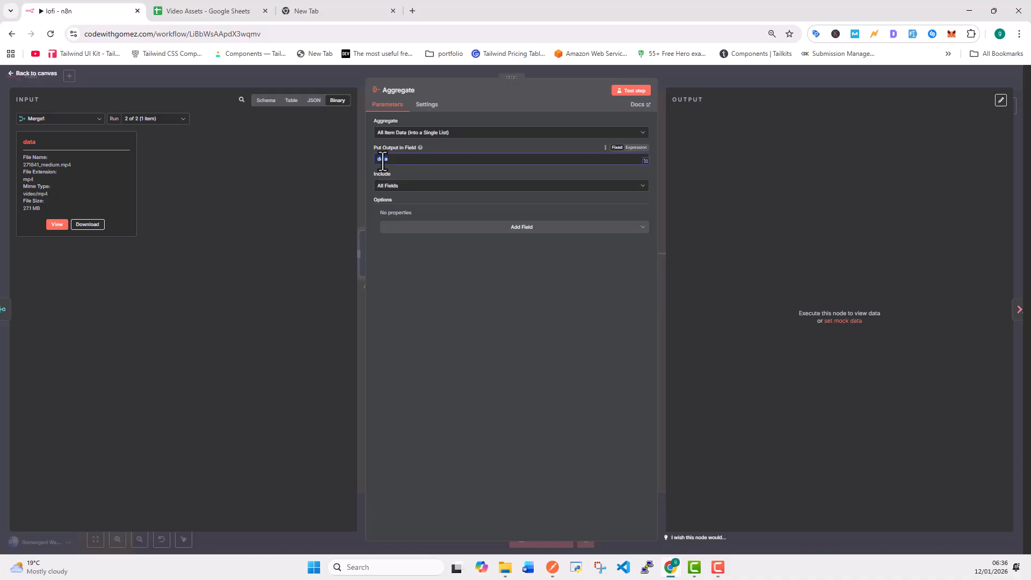
pyautogui.click(402, 187)
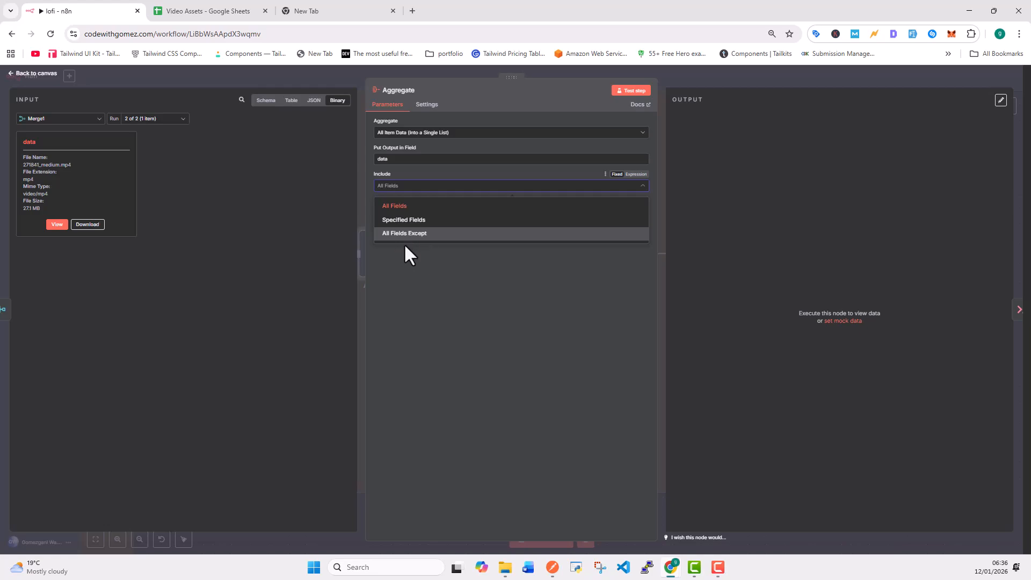
pyautogui.click(405, 245)
pyautogui.click(630, 91)
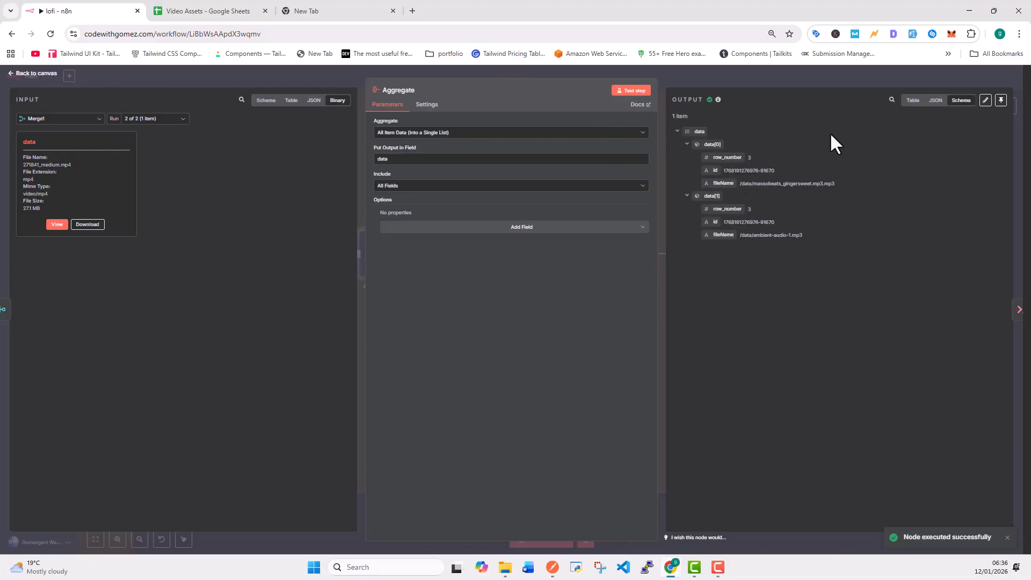
pyautogui.click(33, 74)
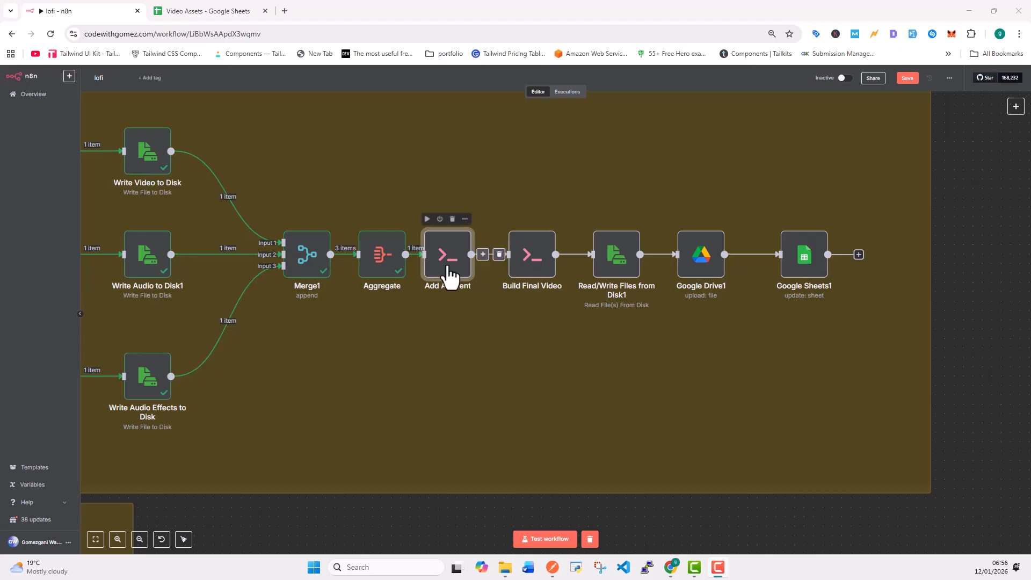
# Examine the Add Ambient node's expanded ffmpeg command, including its audio mix filter and duration, and return to the canvas.
pyautogui.doubleClick(449, 271)
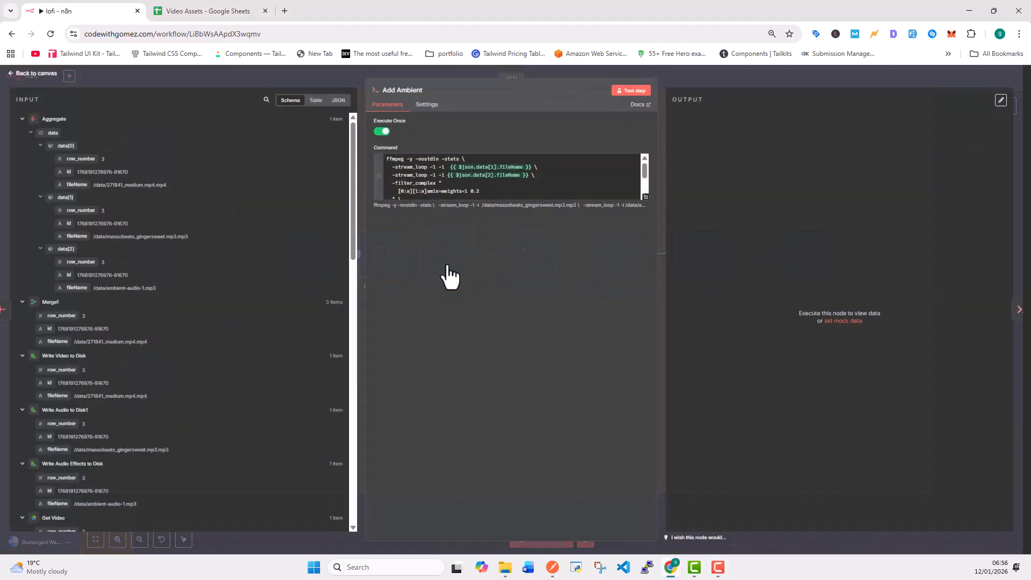
pyautogui.click(646, 197)
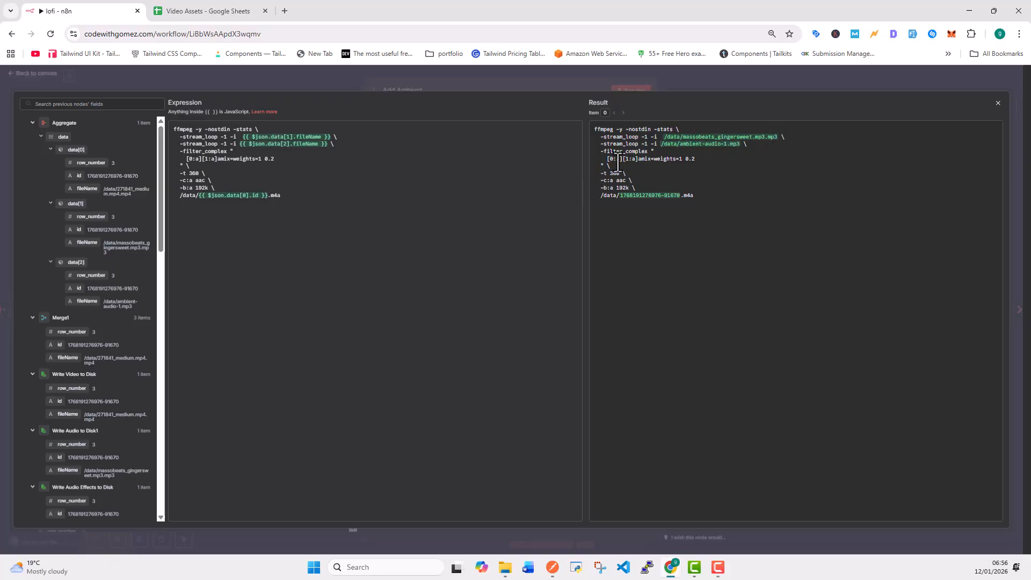
pyautogui.moveTo(620, 161); pyautogui.dragTo(612, 161)
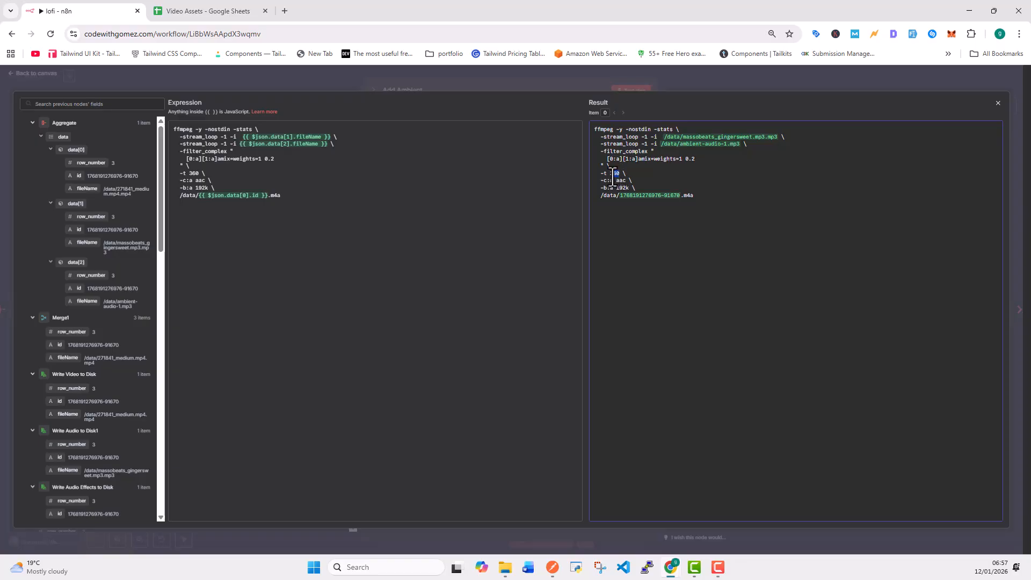
pyautogui.moveTo(611, 174); pyautogui.dragTo(619, 173)
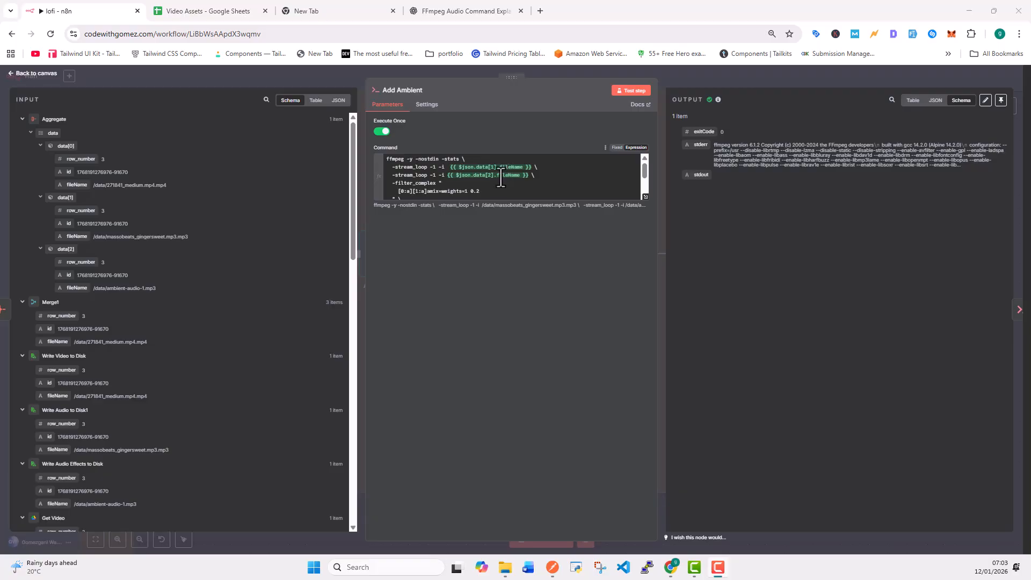
pyautogui.click(49, 76)
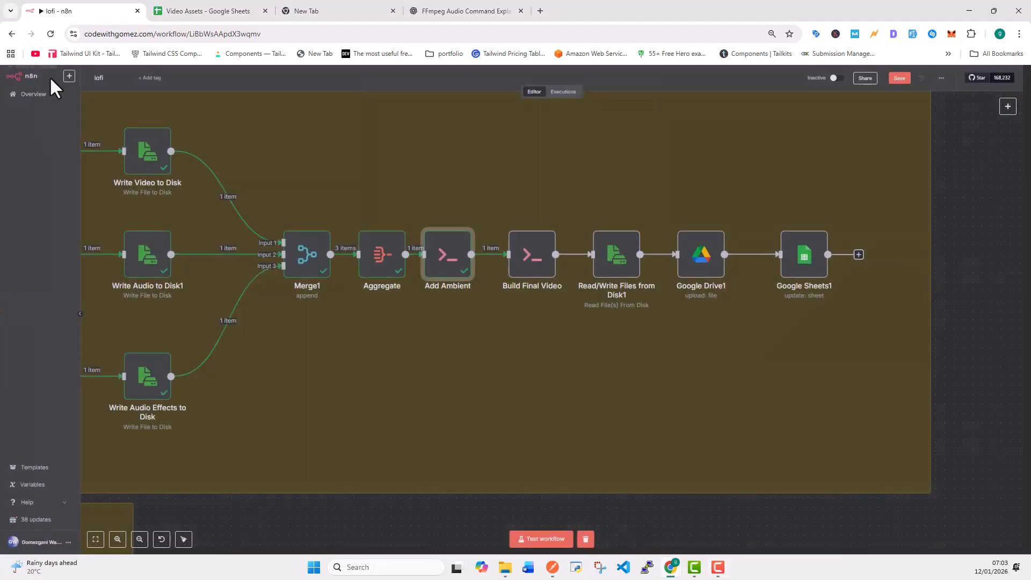
# Examine the Build Final Video node's expanded ffmpeg command, including its overwrite flag, output file name and stream loop option.
pyautogui.doubleClick(527, 271)
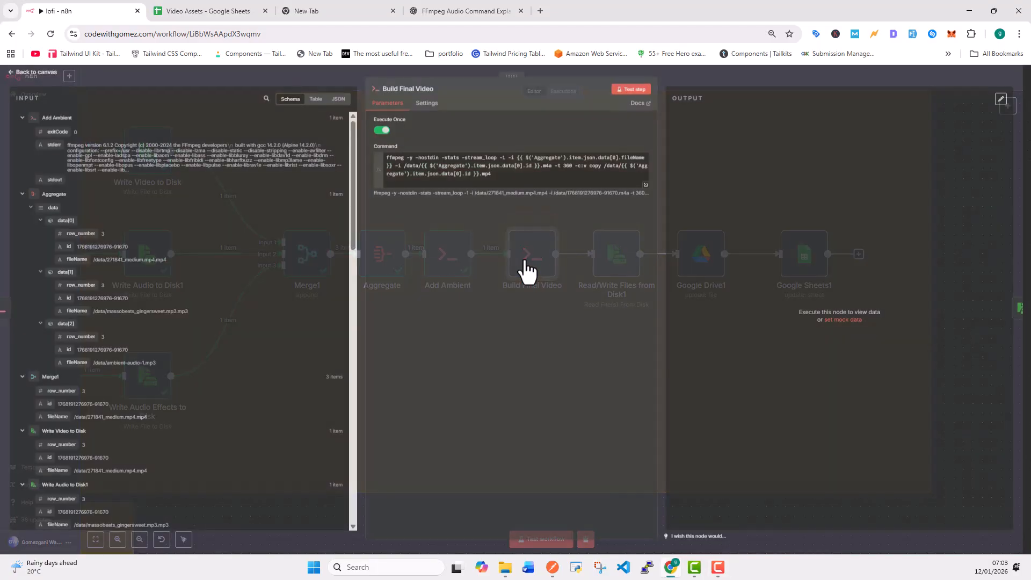
pyautogui.click(645, 186)
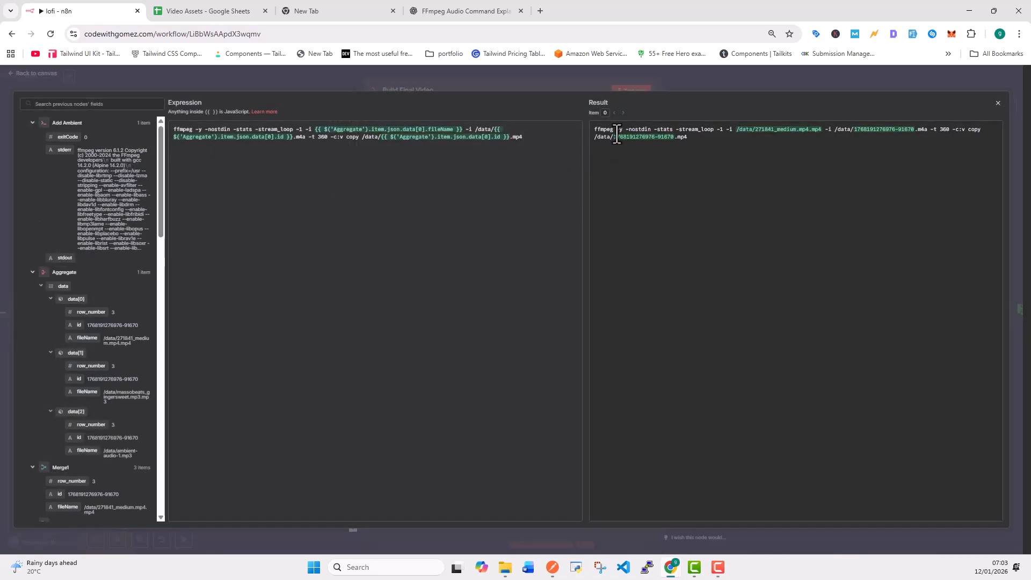
pyautogui.moveTo(616, 131); pyautogui.dragTo(622, 131)
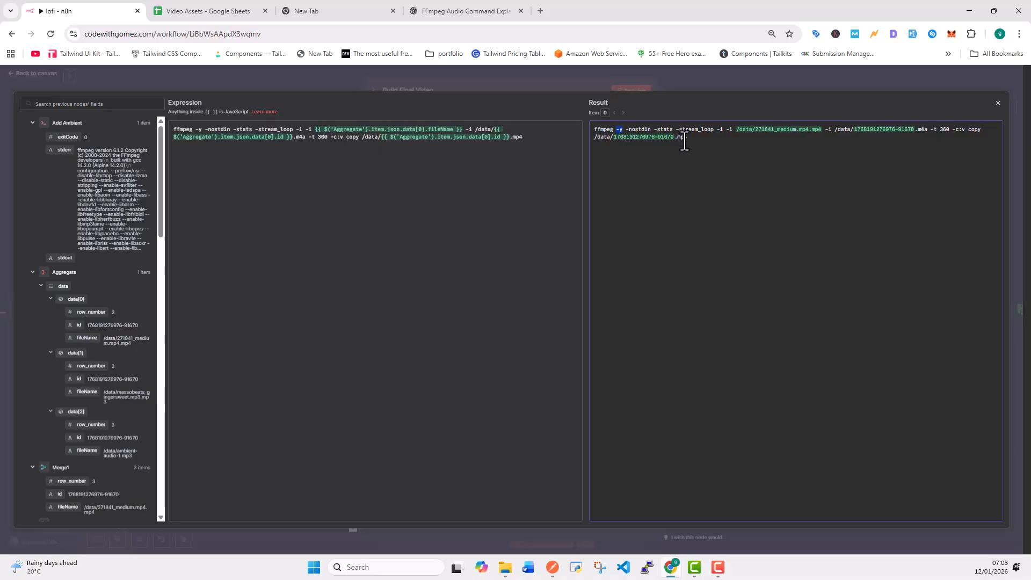
pyautogui.moveTo(690, 140); pyautogui.dragTo(614, 143)
pyautogui.click(629, 133)
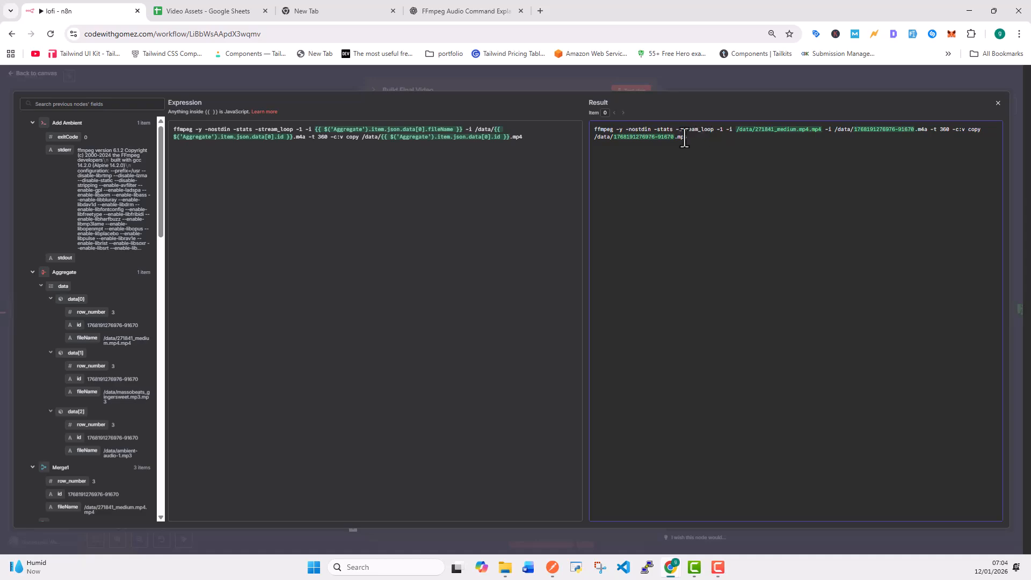
pyautogui.moveTo(680, 129); pyautogui.dragTo(715, 133)
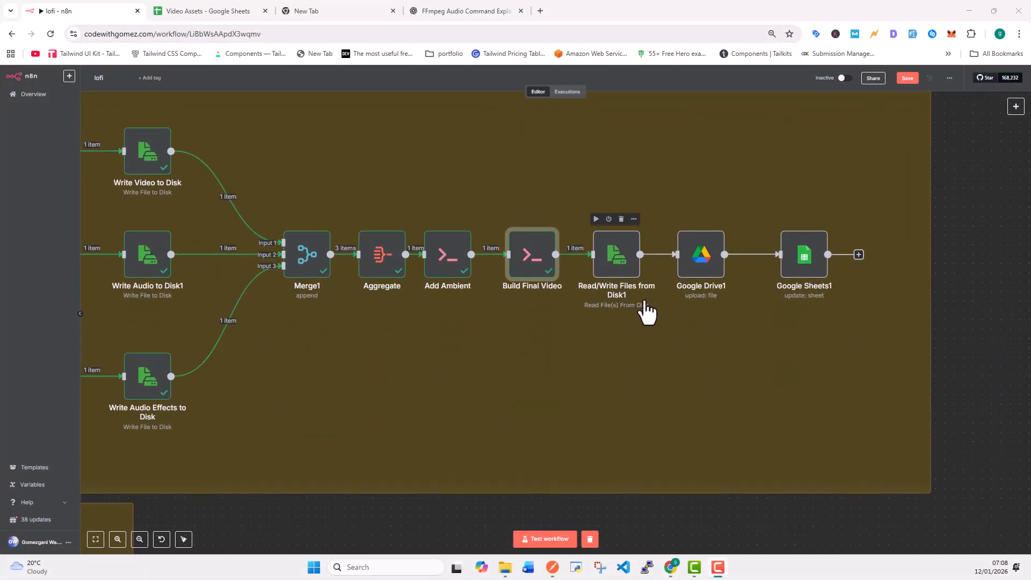
# Keep Read/Write Files from Disk1 on Read File(s) From Disk, test the node and view the final video it outputs.
pyautogui.doubleClick(617, 269)
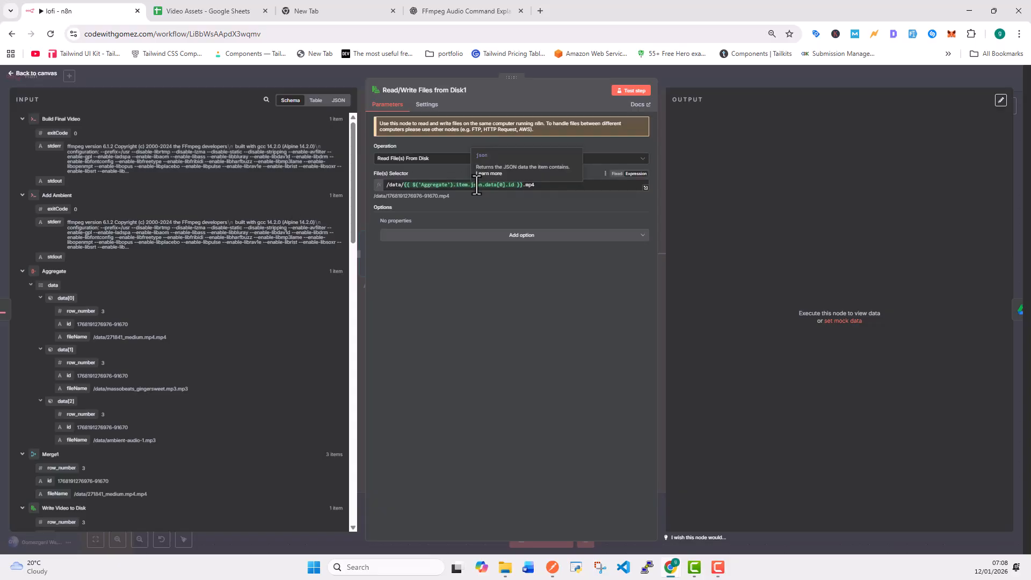
pyautogui.click(33, 75)
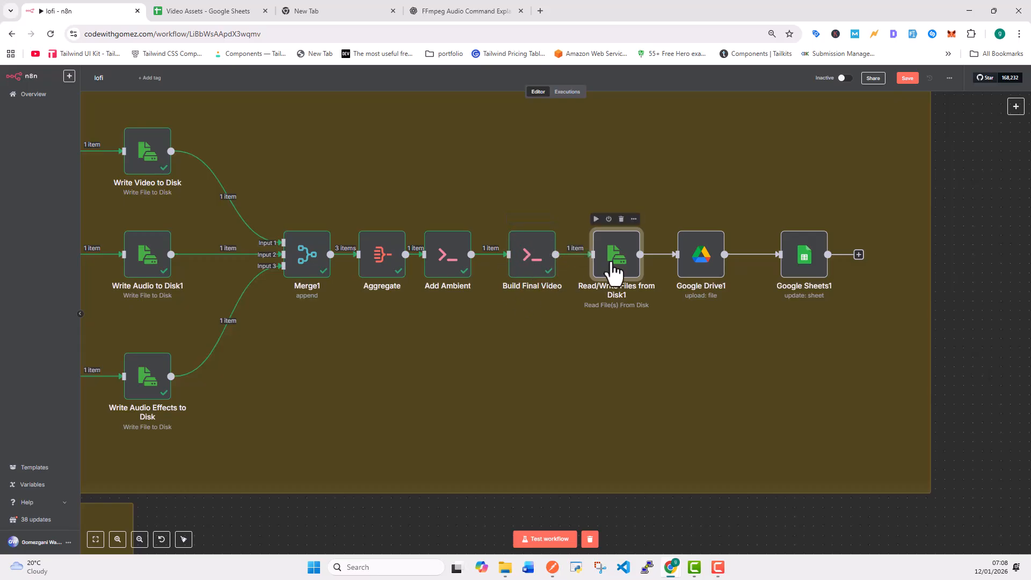
pyautogui.doubleClick(614, 270)
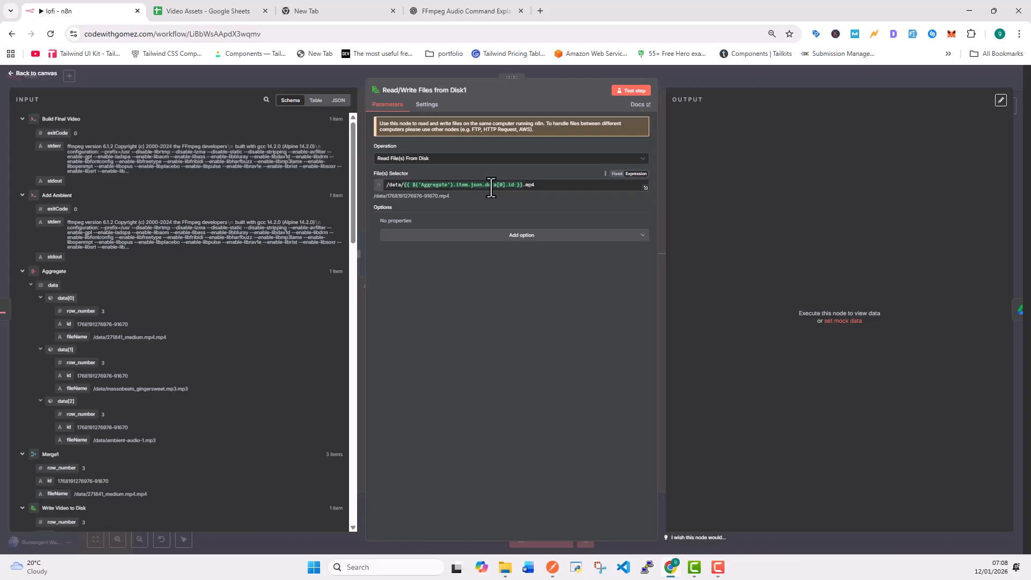
pyautogui.click(447, 160)
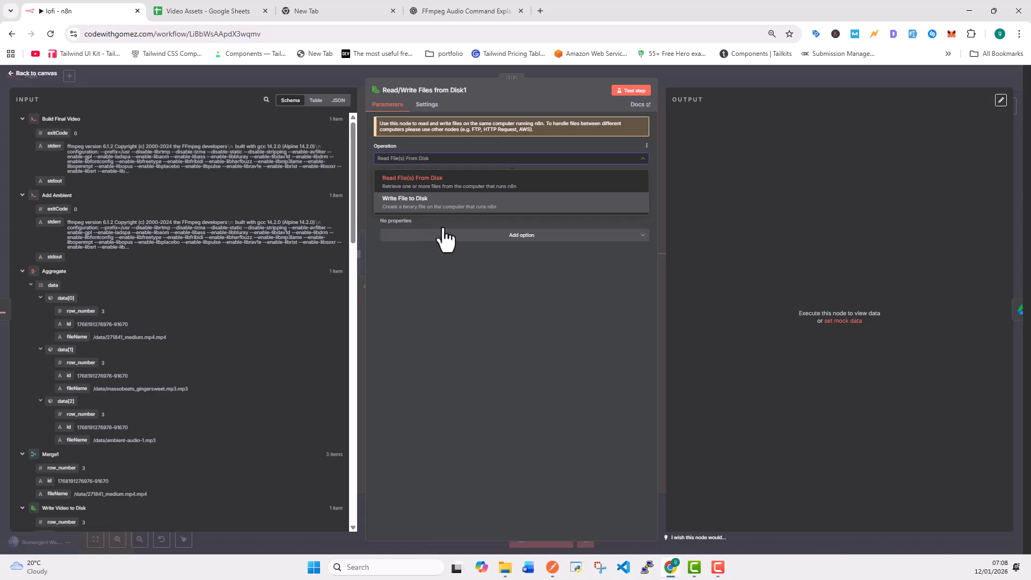
pyautogui.click(438, 181)
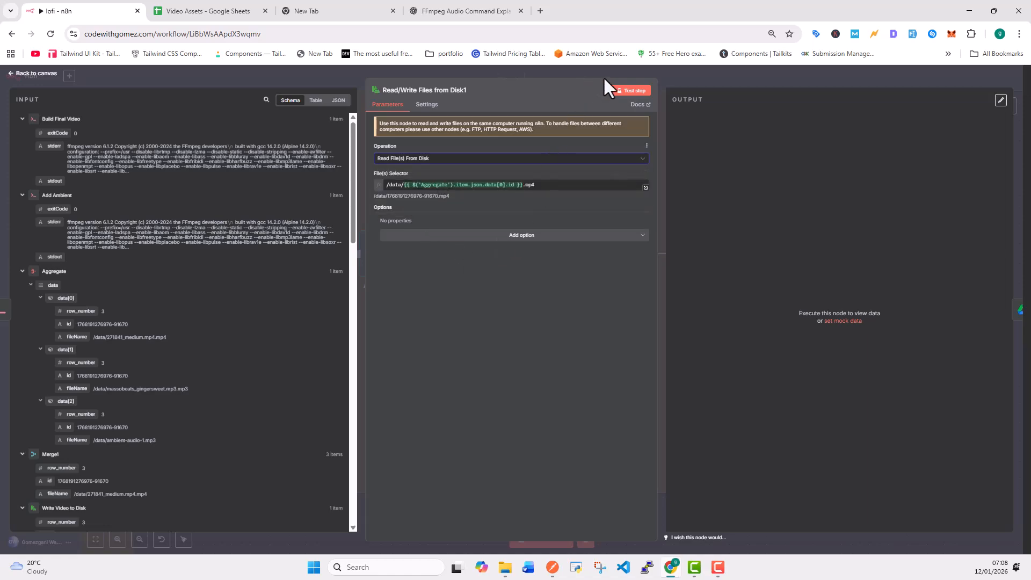
pyautogui.click(629, 90)
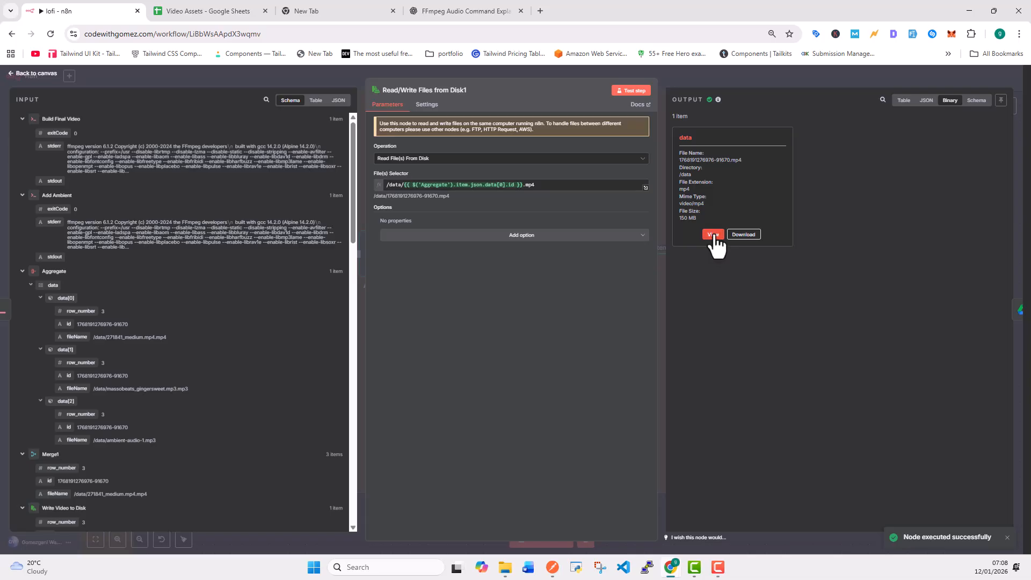
pyautogui.click(713, 234)
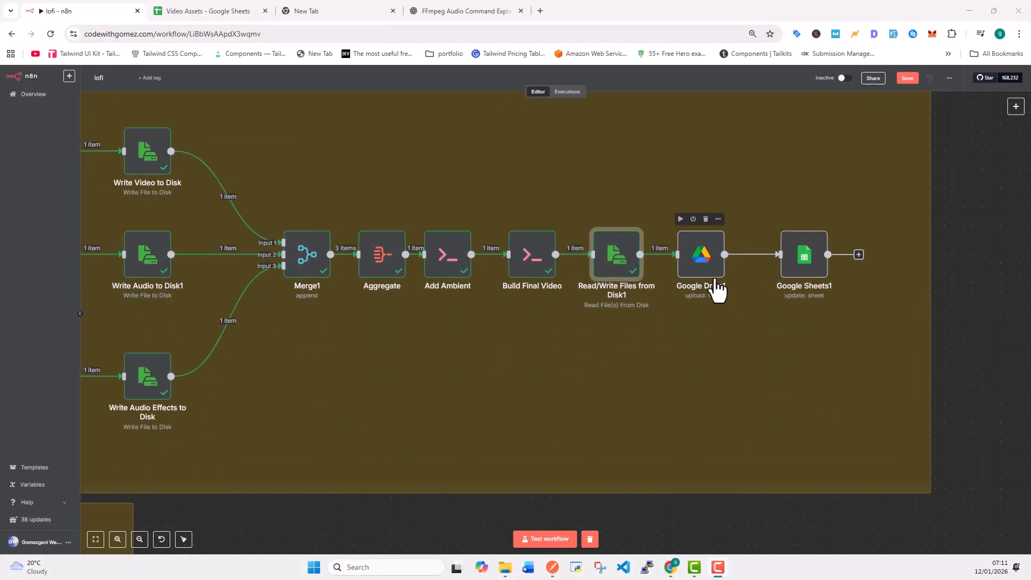
# Test the Google Drive1 node to upload the final video to the production files folder and check its parent folder setting.
pyautogui.click(706, 271)
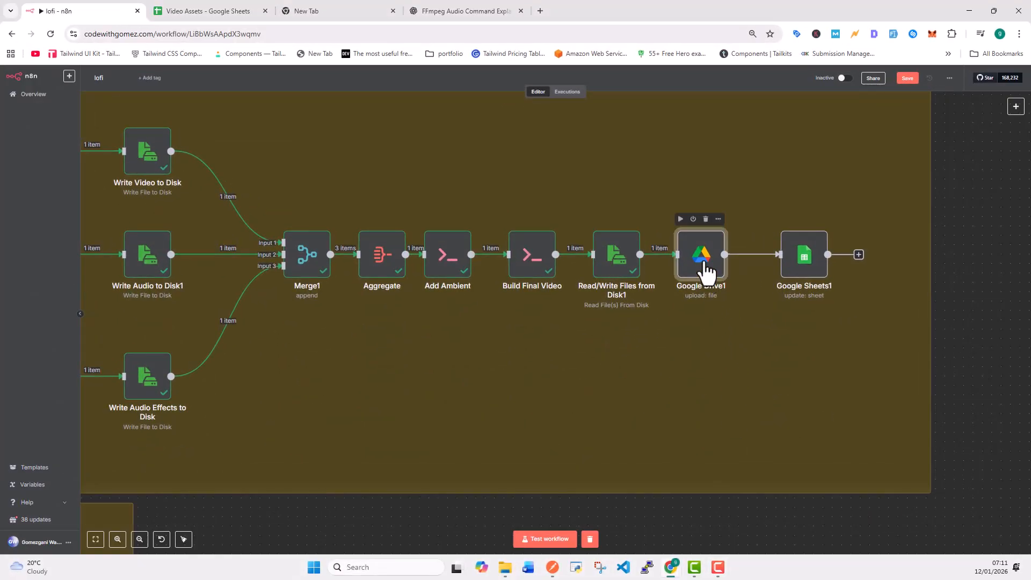
pyautogui.doubleClick(698, 278)
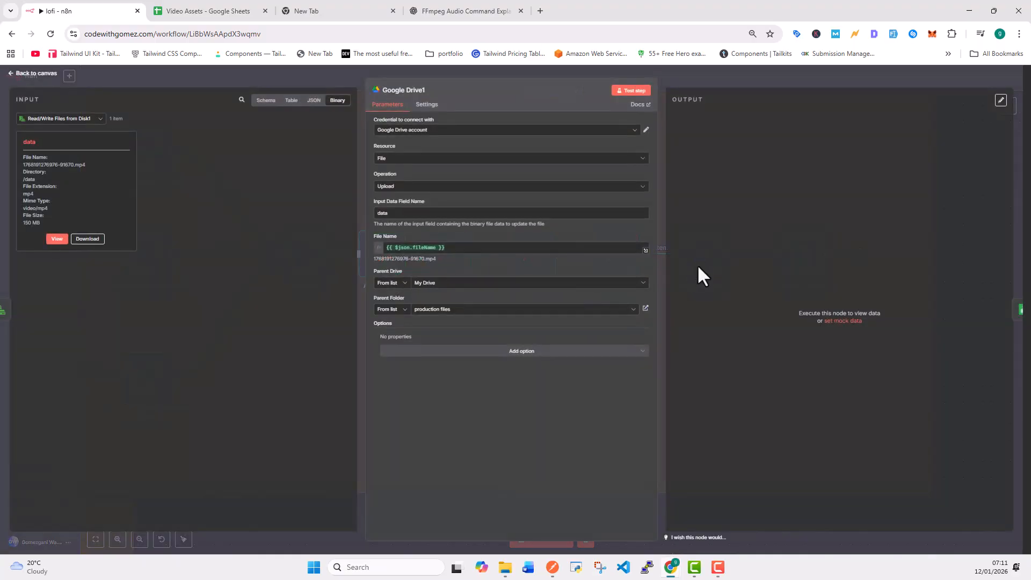
pyautogui.click(627, 91)
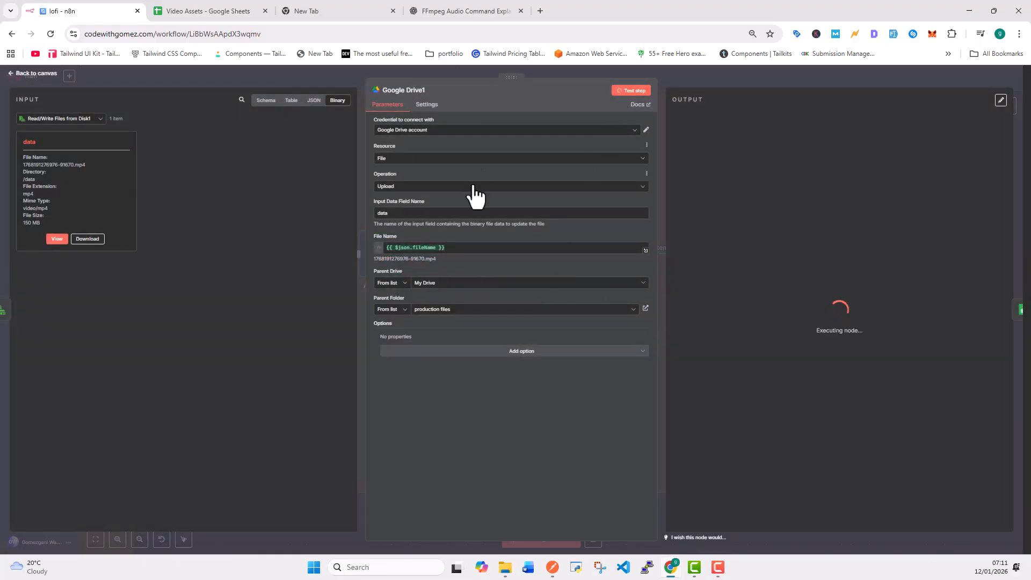
pyautogui.click(445, 312)
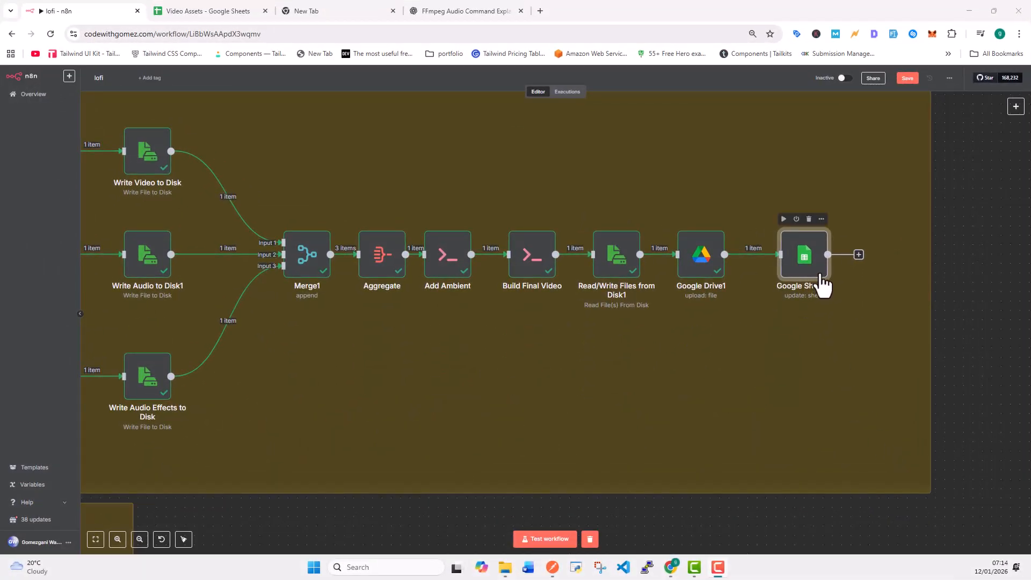
# Examine the Google Sheets1 node's update mapping, including the id match expression, Status value and final video fields.
pyautogui.click(810, 258)
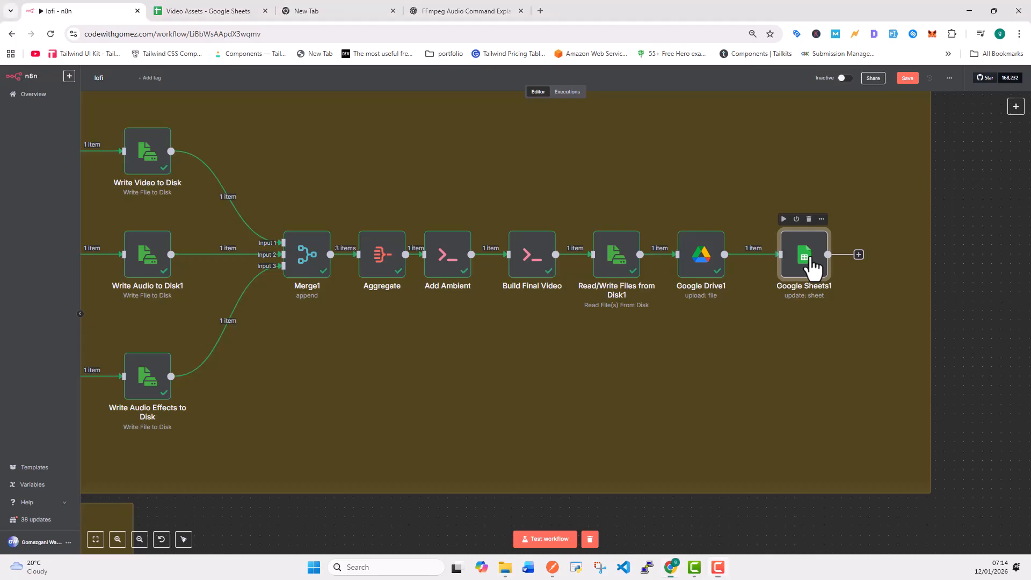
pyautogui.doubleClick(814, 267)
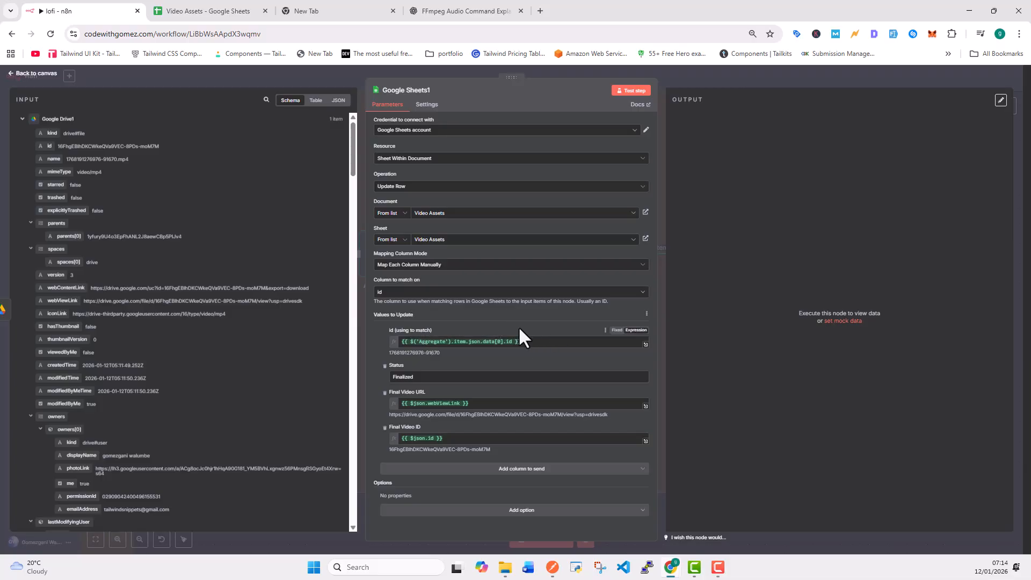
pyautogui.click(540, 342)
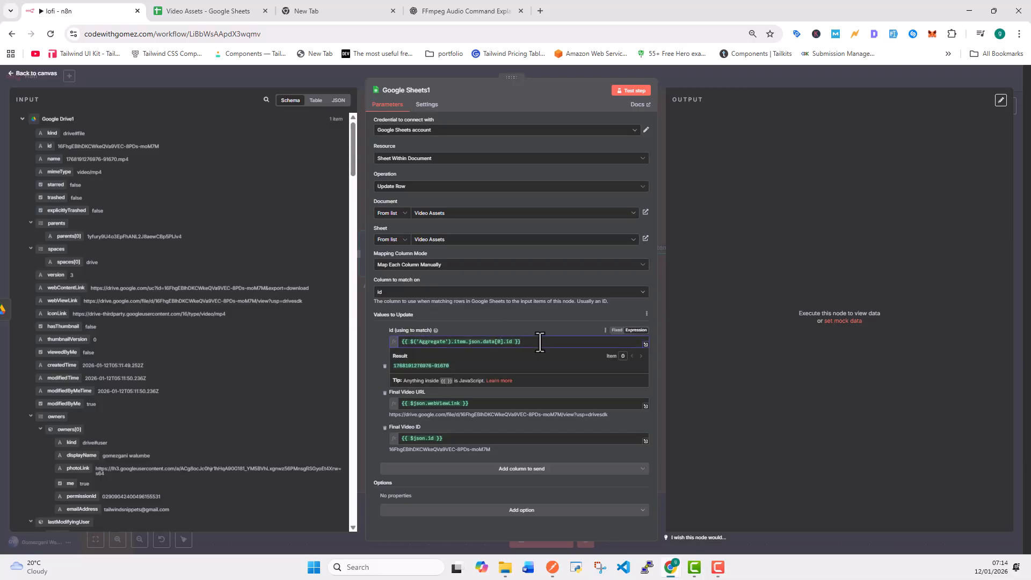
pyautogui.click(542, 324)
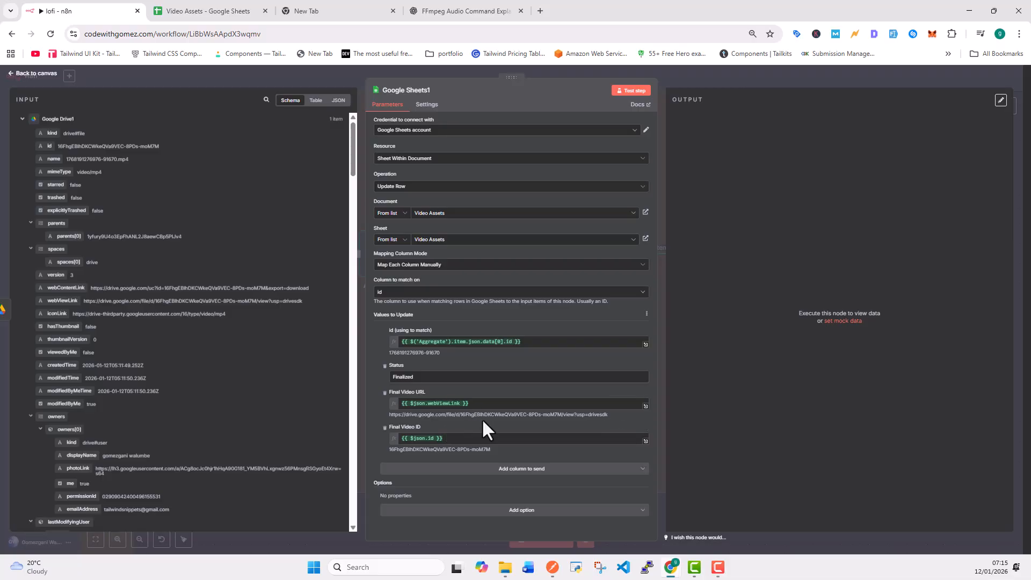
pyautogui.click(416, 378)
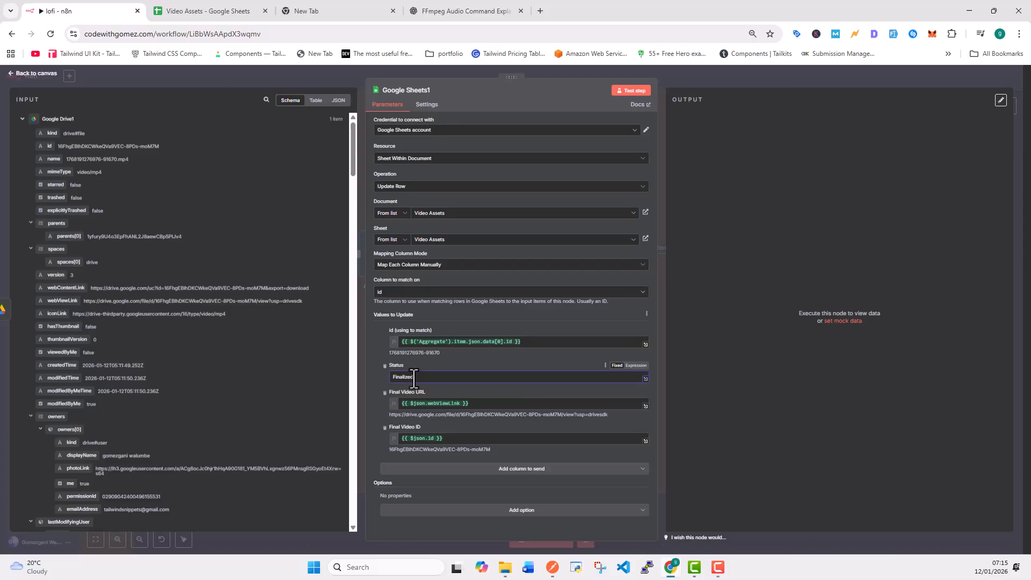
pyautogui.moveTo(414, 377); pyautogui.dragTo(405, 376)
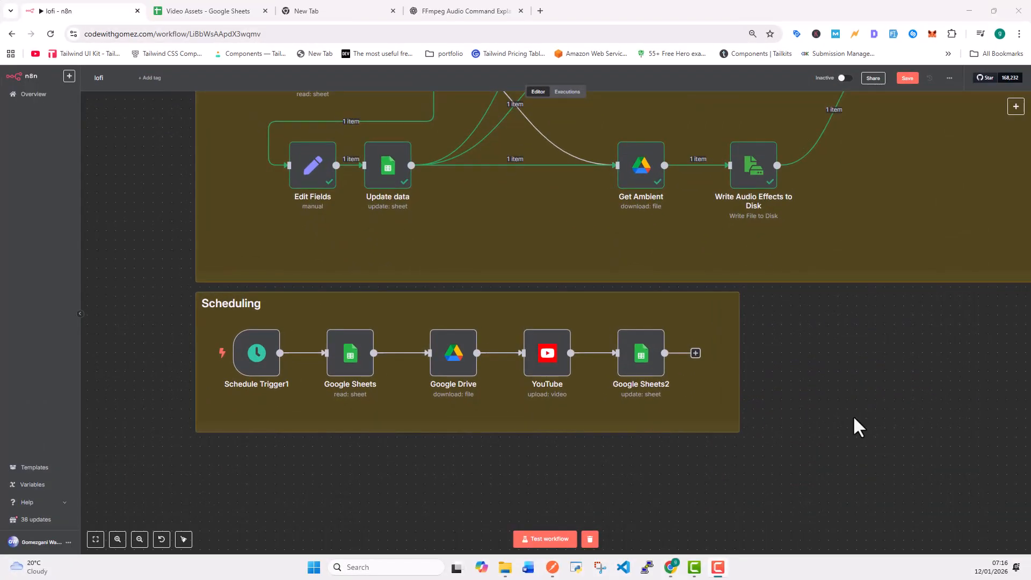
# Examine the Scheduling section's Google Sheets node, including its Status filter value, and return to the canvas.
pyautogui.scroll(3, 940, 403)
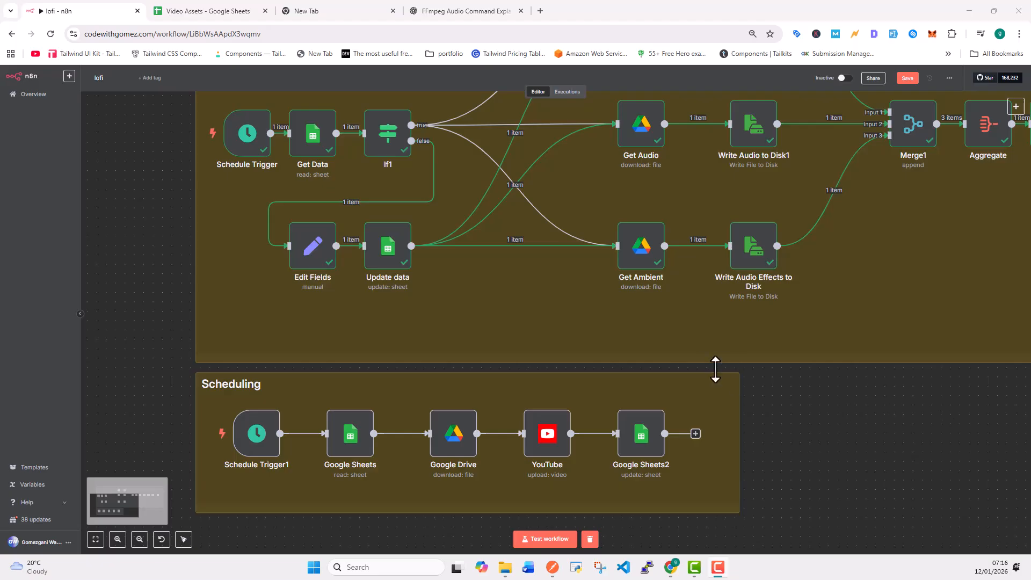
pyautogui.scroll(2, 715, 369)
pyautogui.scroll(-3, 824, 496)
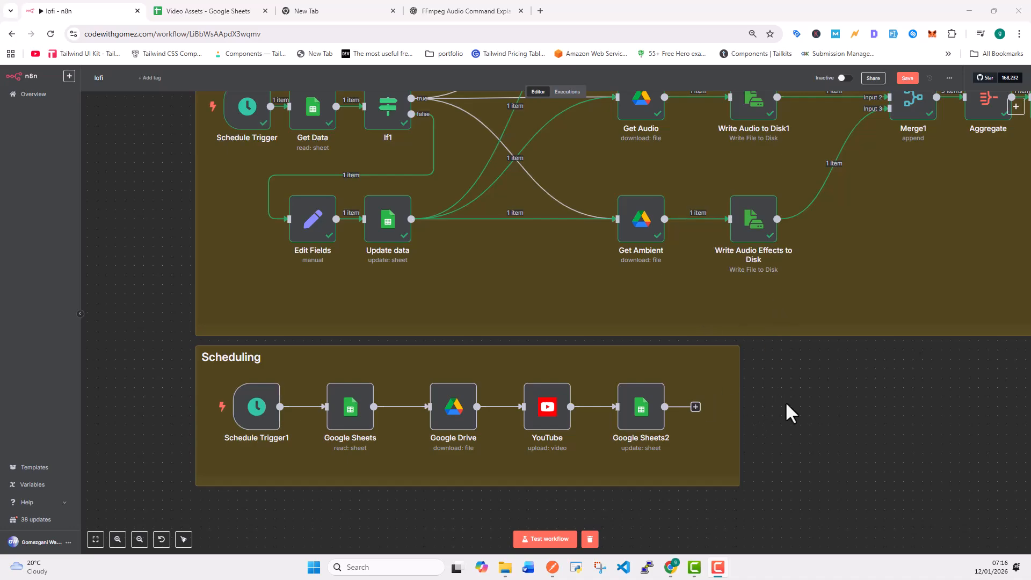
pyautogui.moveTo(362, 436)
pyautogui.doubleClick(357, 426)
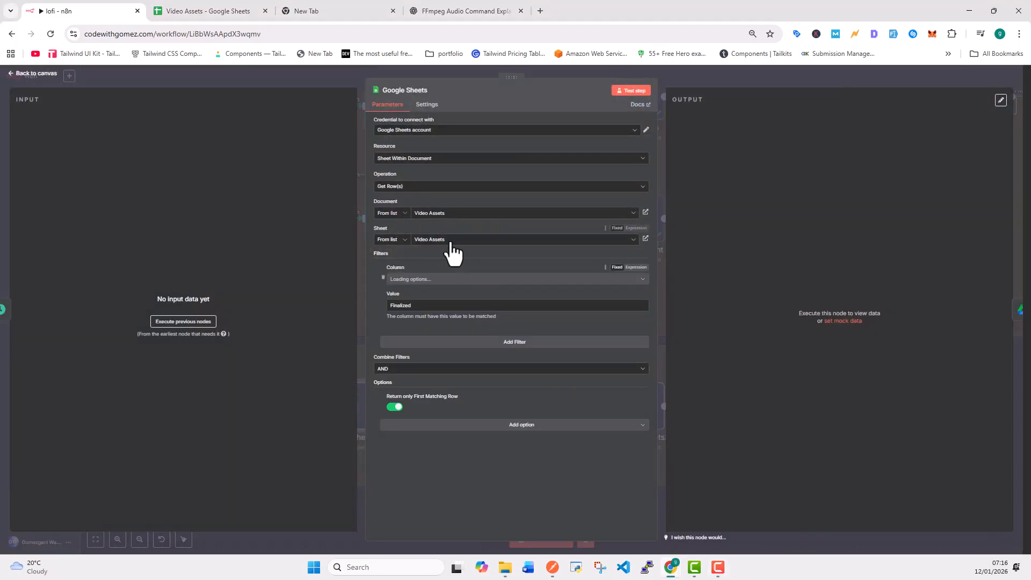
pyautogui.moveTo(421, 304); pyautogui.dragTo(380, 306)
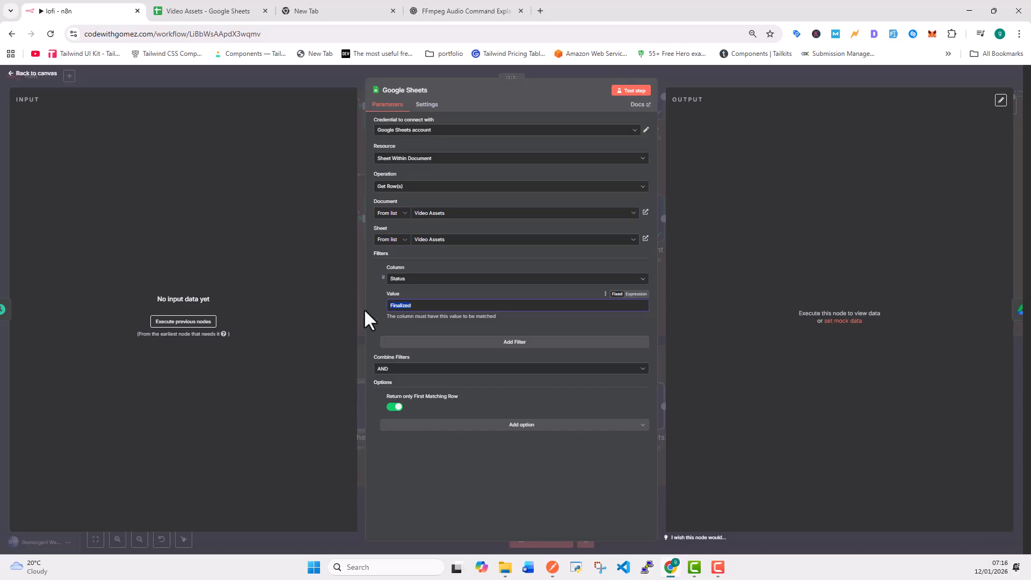
pyautogui.click(33, 74)
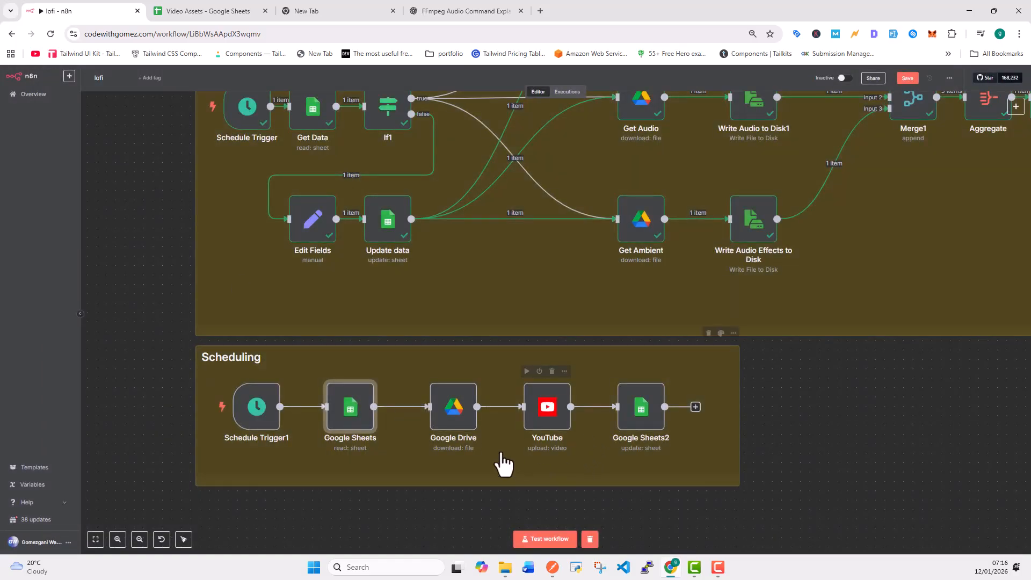
# Check the Scheduling section's Google Drive download file ID and the Google Sheets2 node's Status update, returning to the canvas.
pyautogui.doubleClick(456, 403)
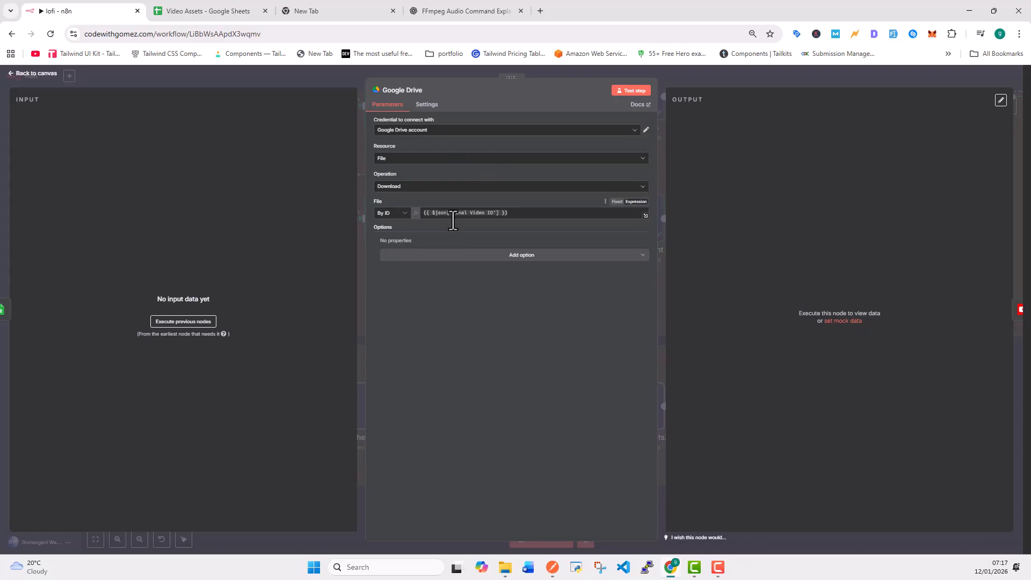
pyautogui.press('Escape')
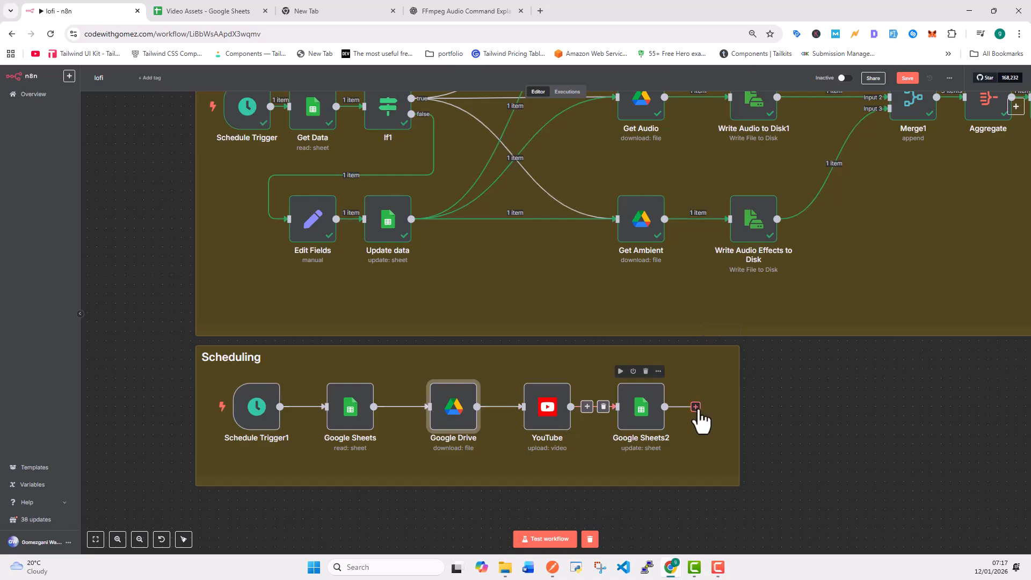
pyautogui.doubleClick(647, 428)
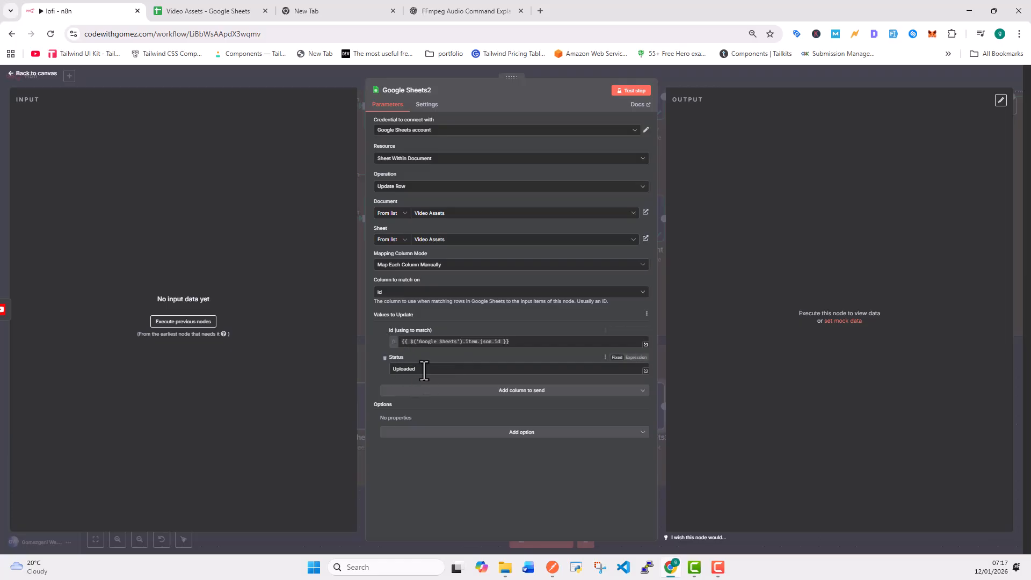
pyautogui.click(47, 75)
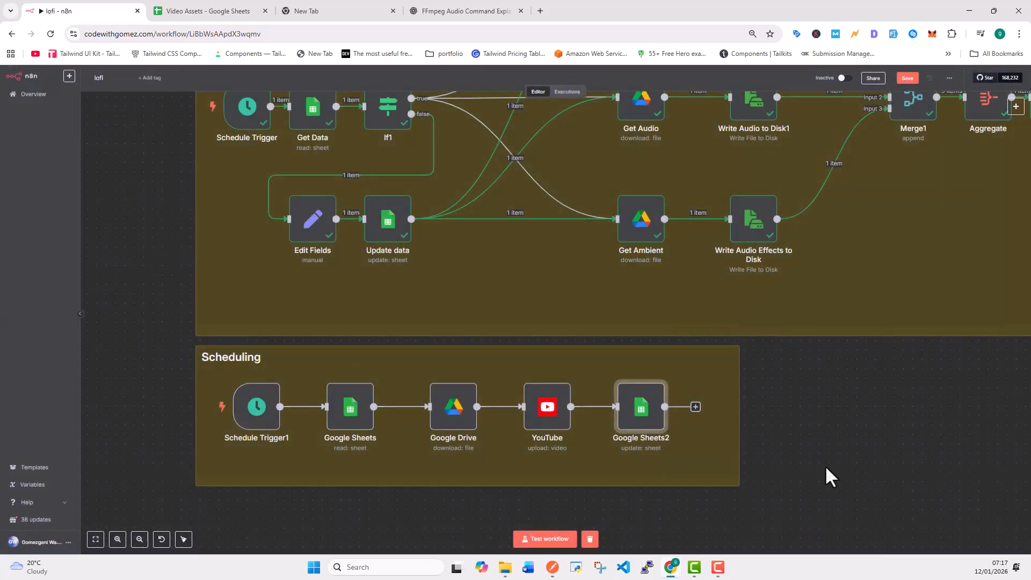